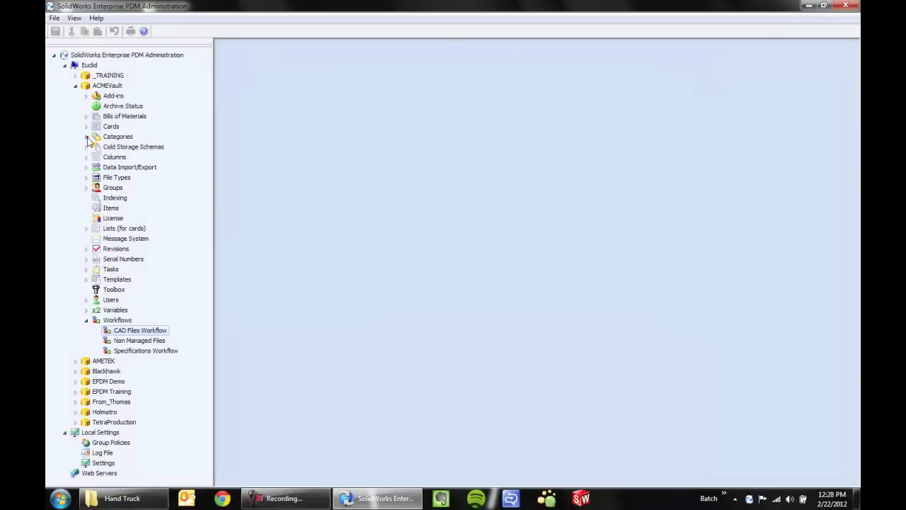
Expand the Users node under ACMEVault to list the vault's user accounts
click(86, 300)
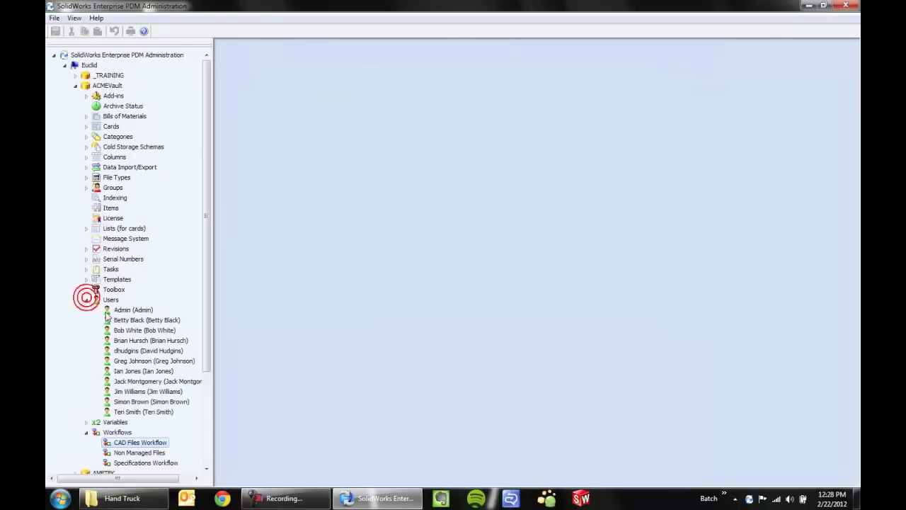
Verify Admin has 'Can update ERP Import/Export settings', then expand Bills of Materials
double_click(124, 310)
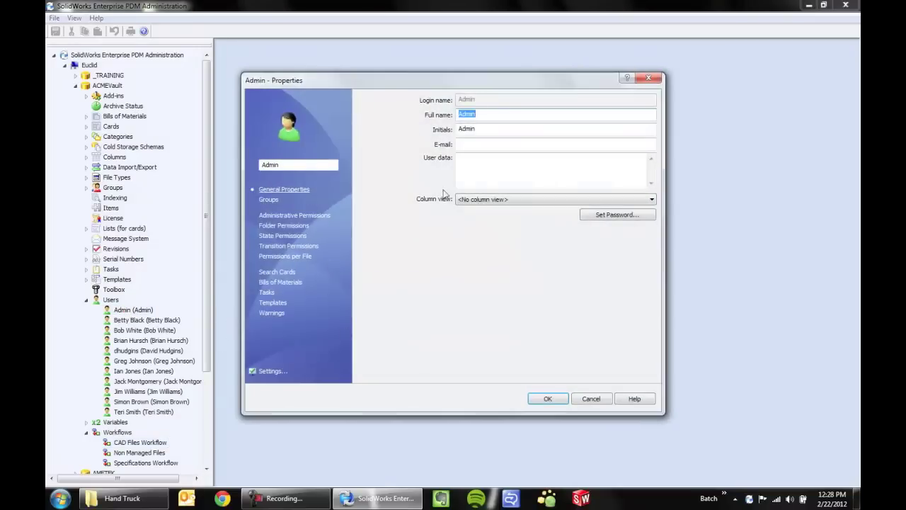
click(290, 215)
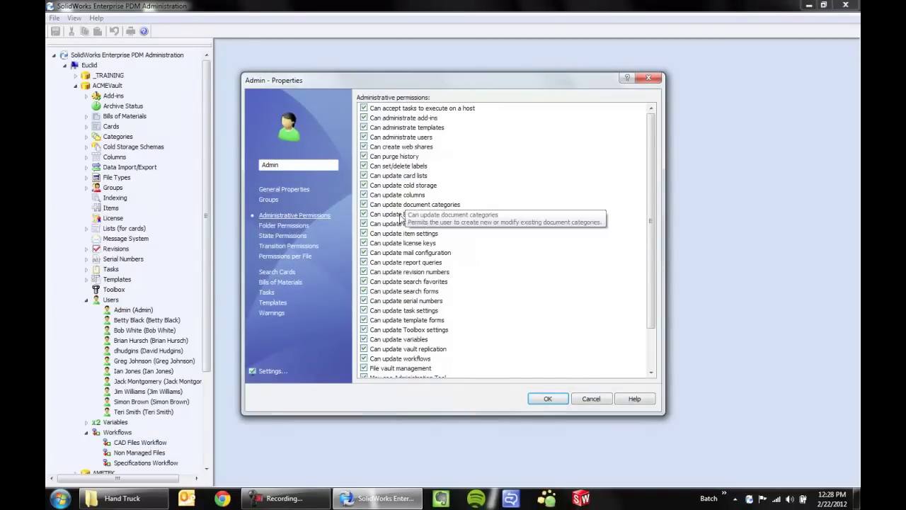
click(417, 215)
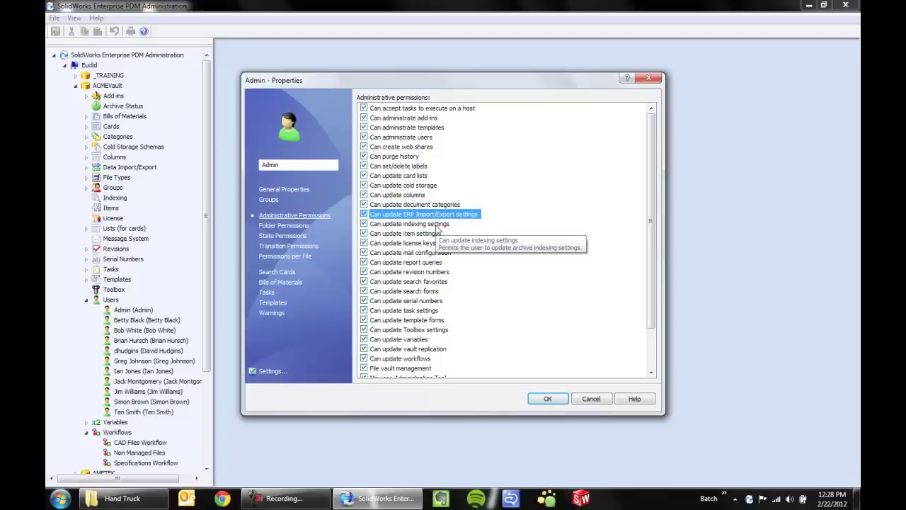
click(547, 398)
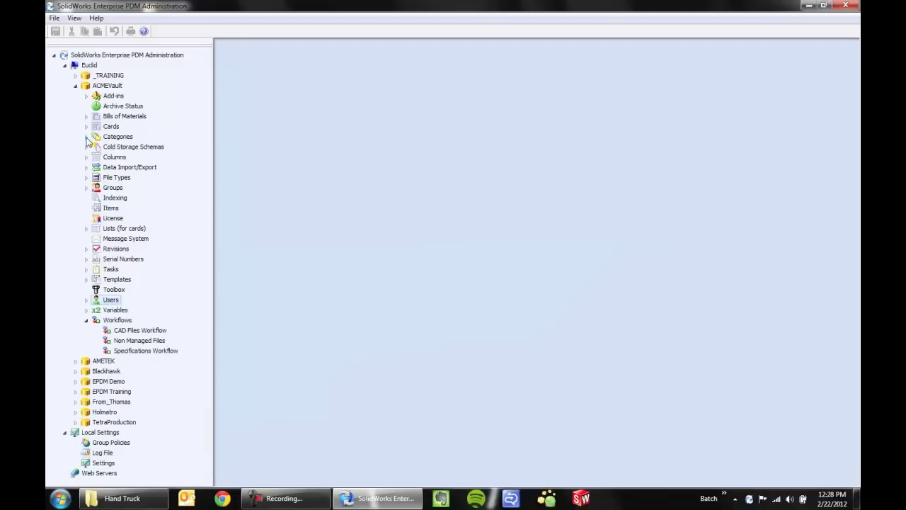
click(86, 116)
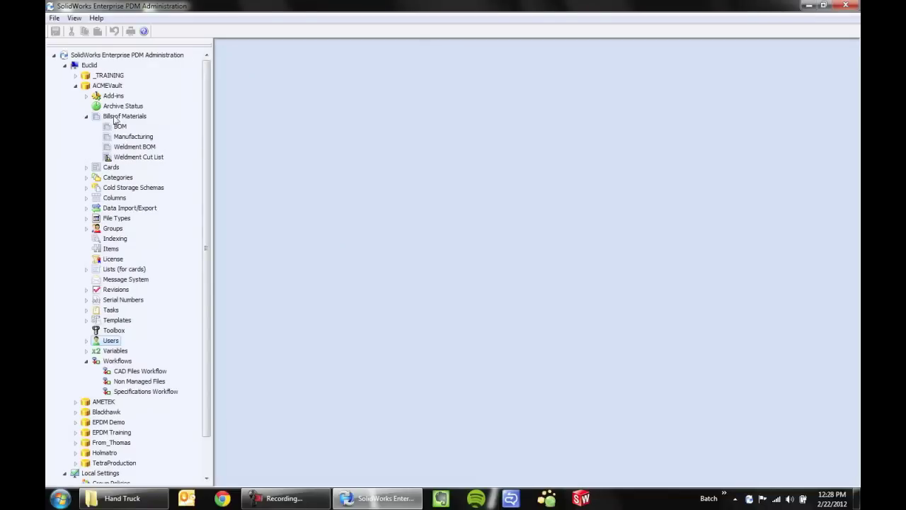
Create a new bill of materials whose first column uses the Number variable
right_click(115, 118)
click(135, 125)
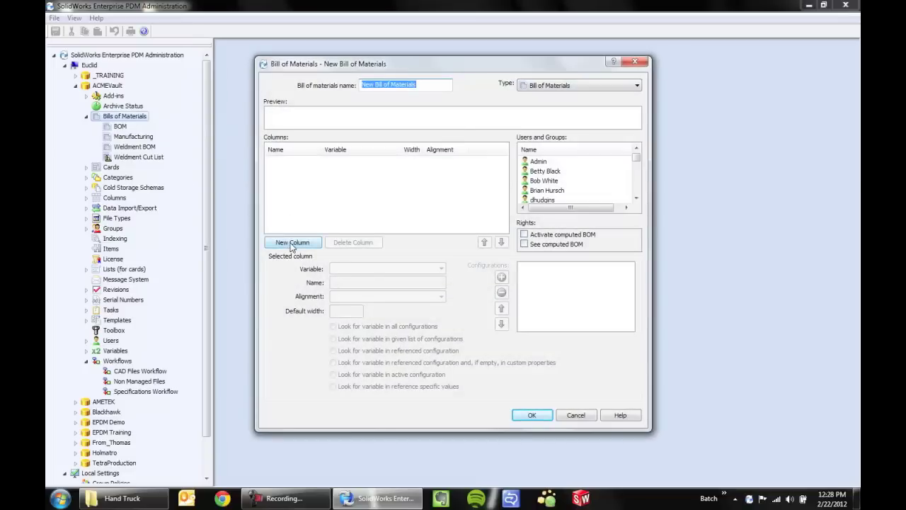
click(292, 244)
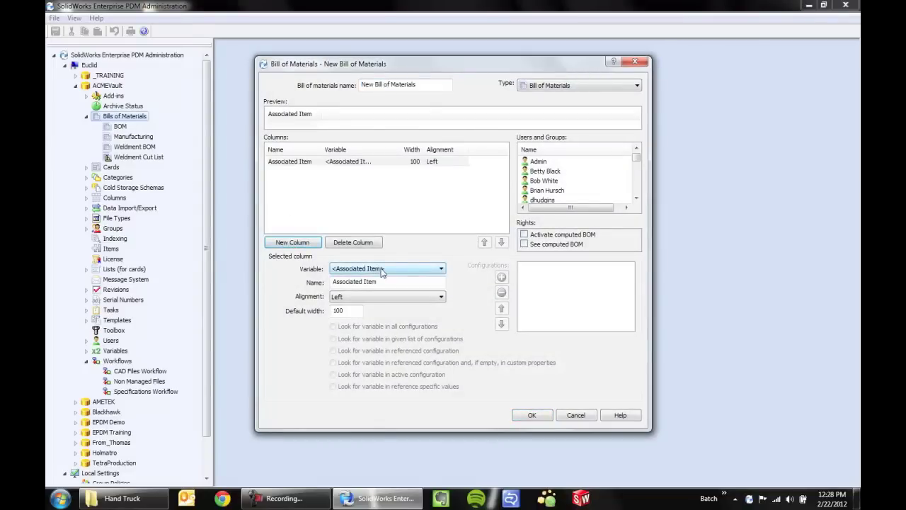
click(382, 270)
drag(440, 296, 441, 416)
click(357, 384)
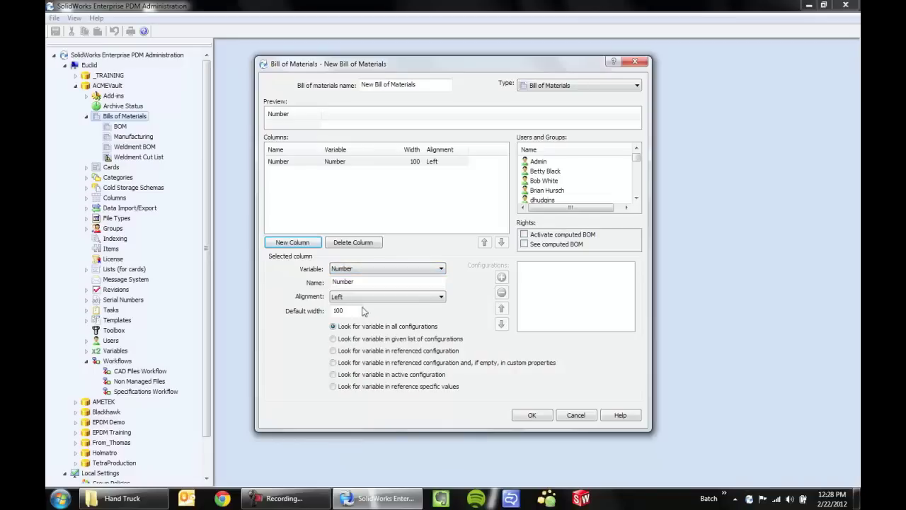
Add Description and Revision variable columns to the new BOM
click(300, 242)
click(379, 269)
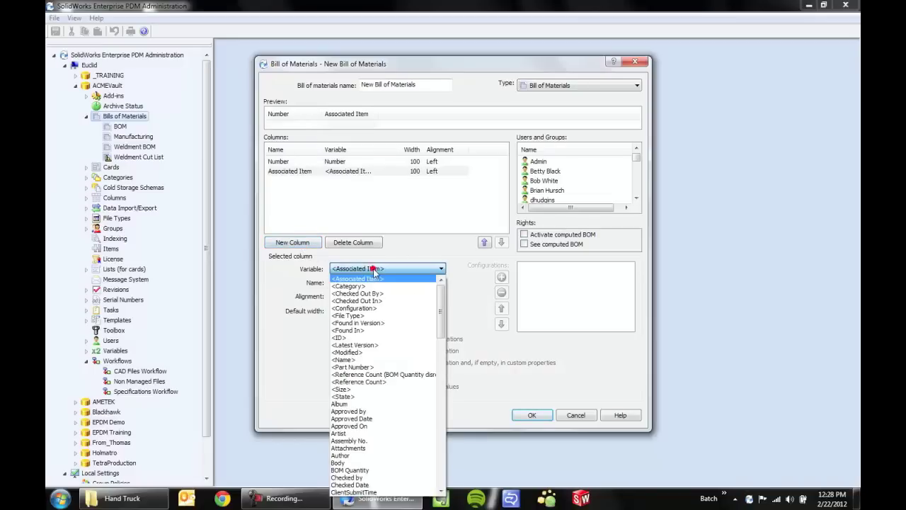
drag(441, 301, 441, 338)
click(354, 376)
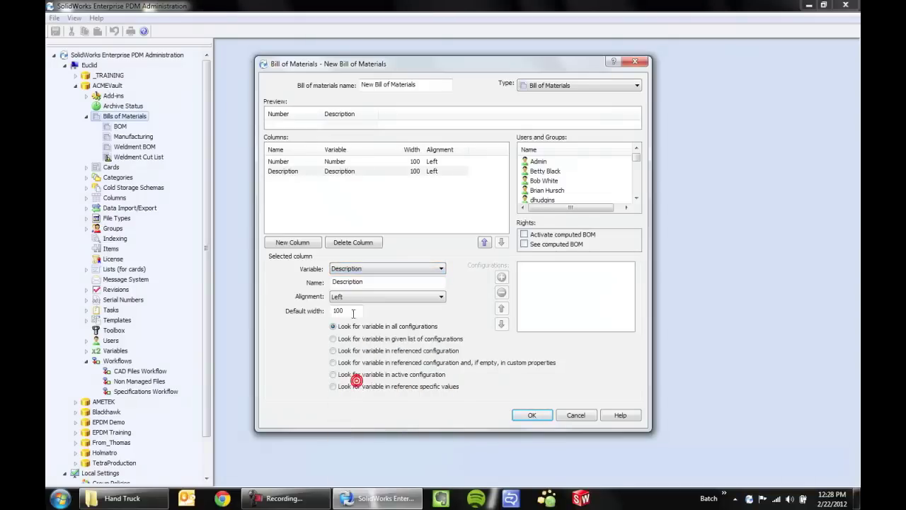
click(312, 244)
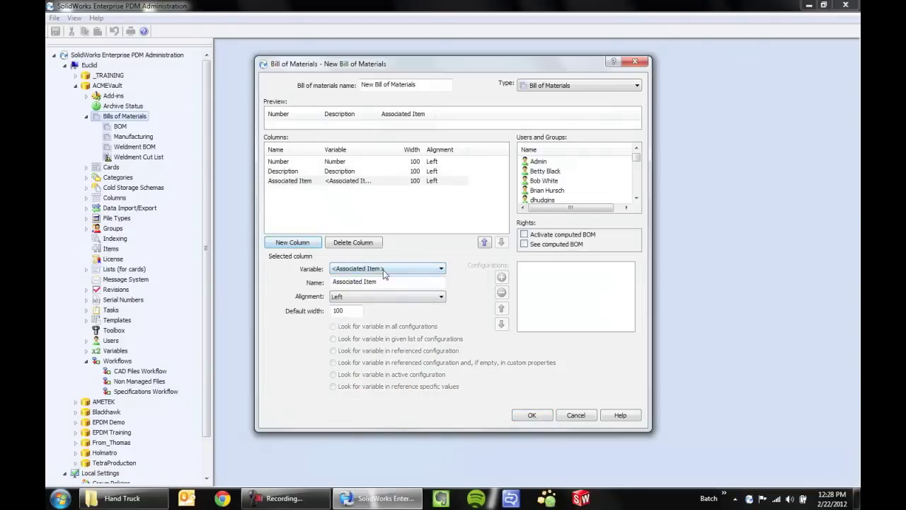
click(382, 269)
drag(439, 299, 440, 439)
click(386, 434)
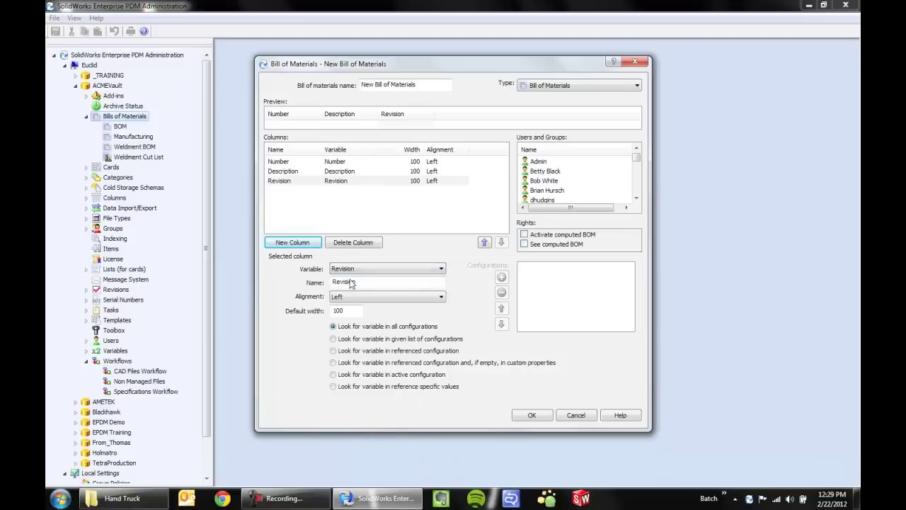
Name the bill of materials EXPORT FORMAT and save it
drag(431, 84, 329, 85)
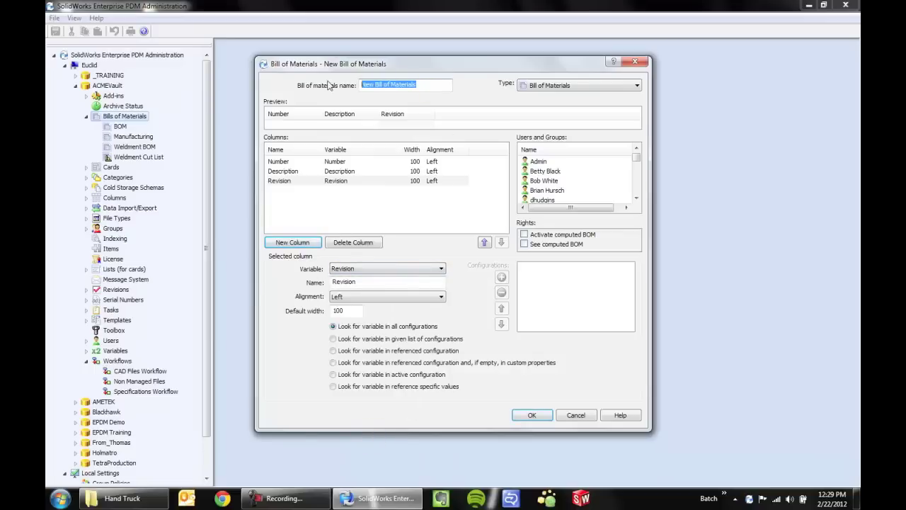
text(EXPORT FORMAT)
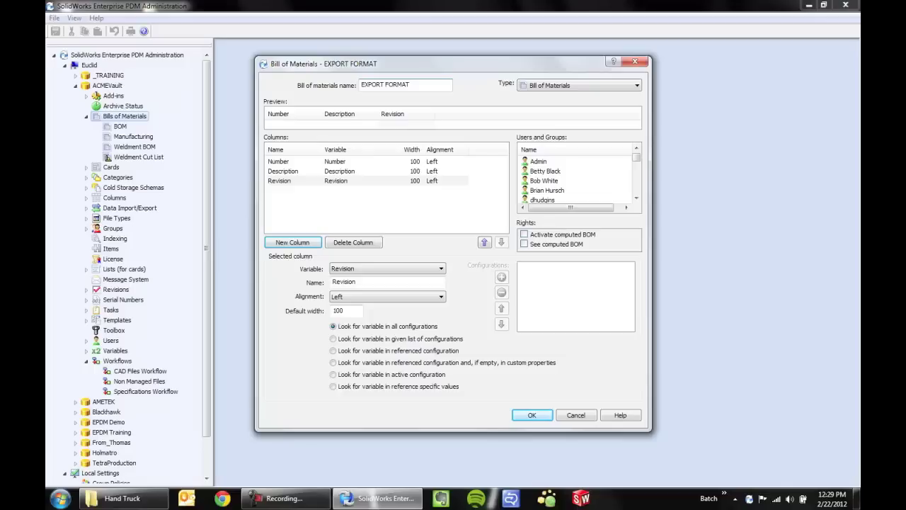
click(532, 416)
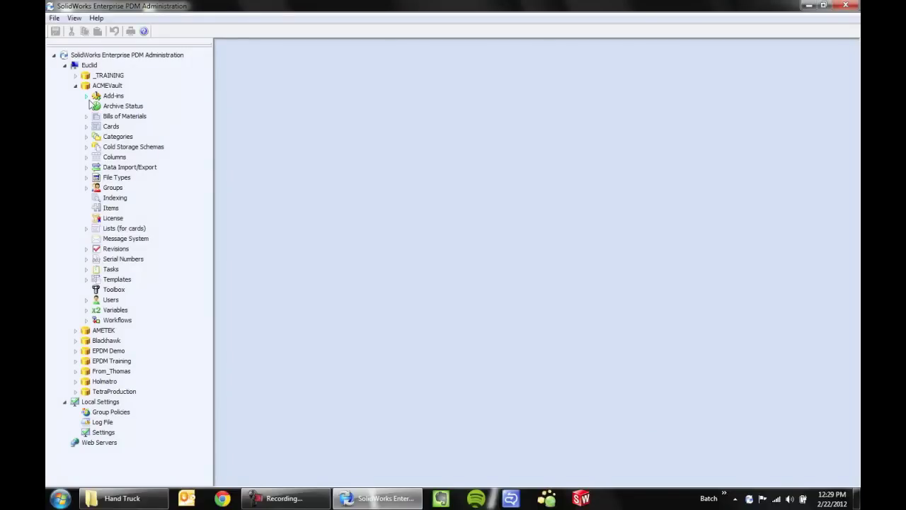
Expand Data Import/Export and create a new rule under Export rules
click(85, 168)
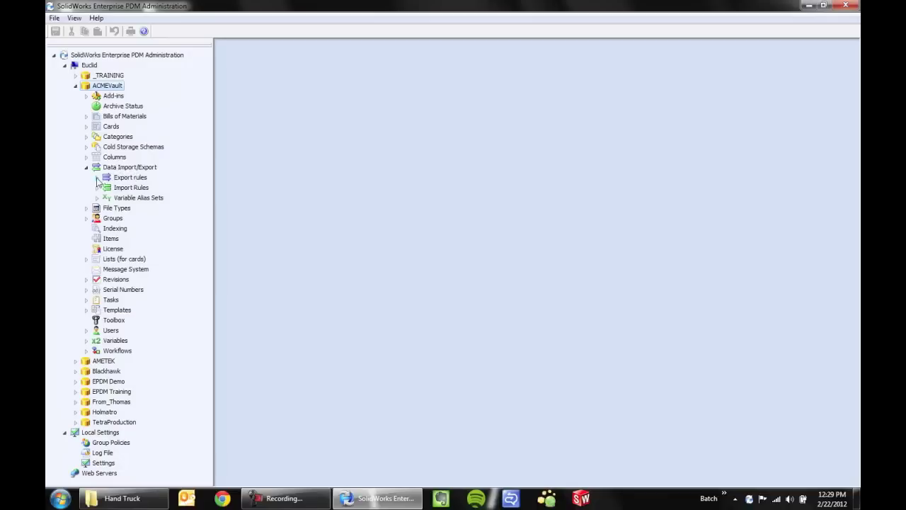
right_click(128, 179)
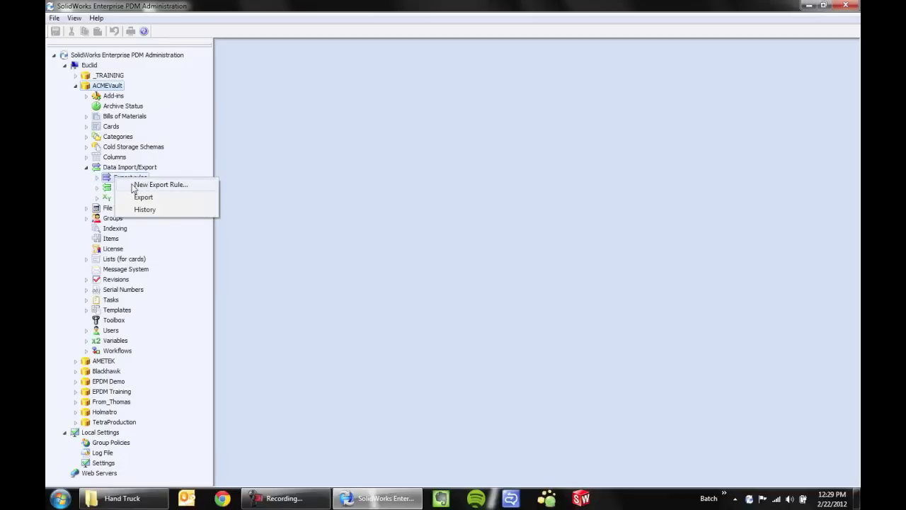
click(135, 185)
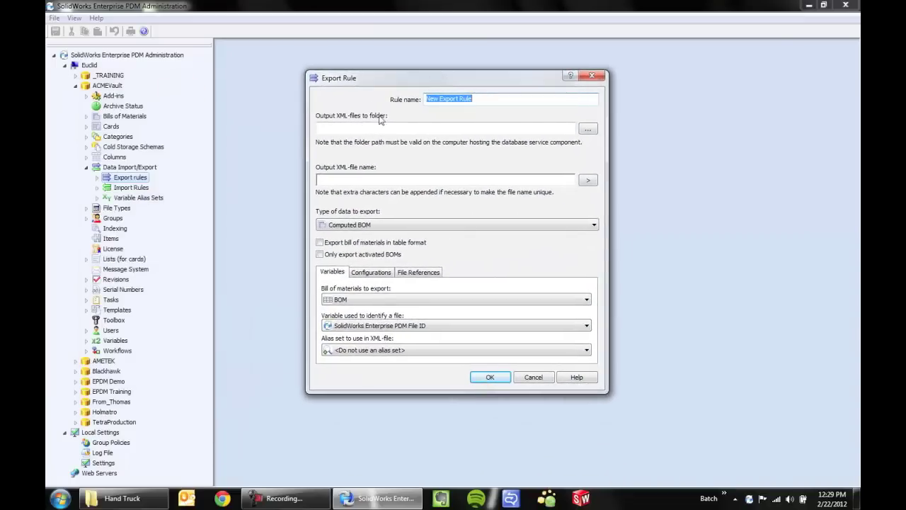
Set the Output XML-files folder to C:\Temp
click(589, 130)
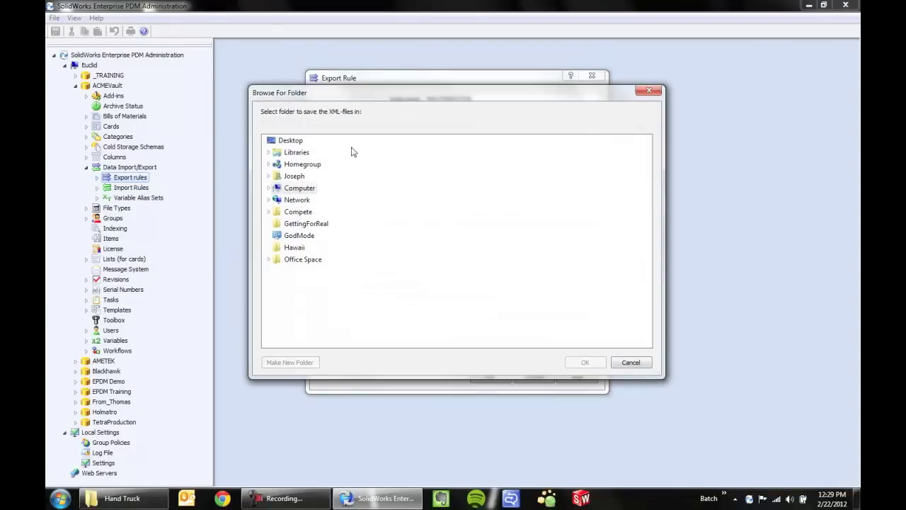
click(269, 188)
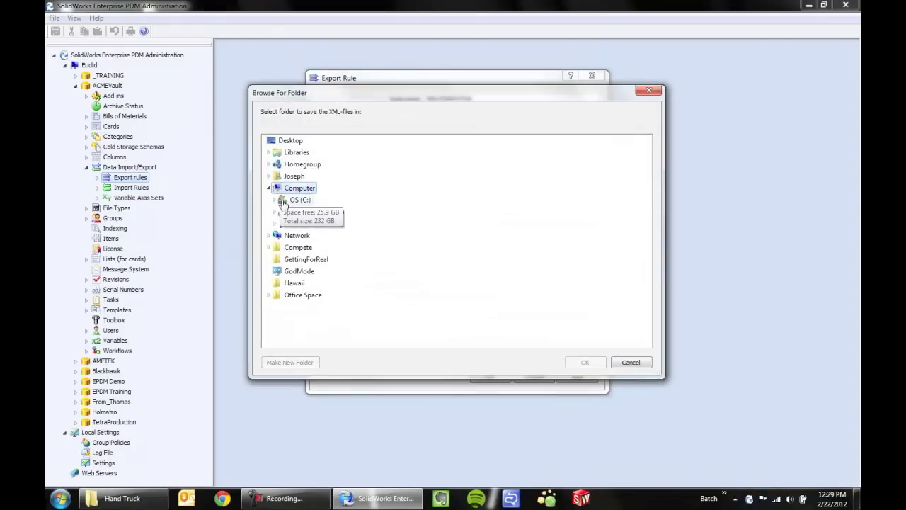
click(275, 201)
drag(644, 182, 646, 274)
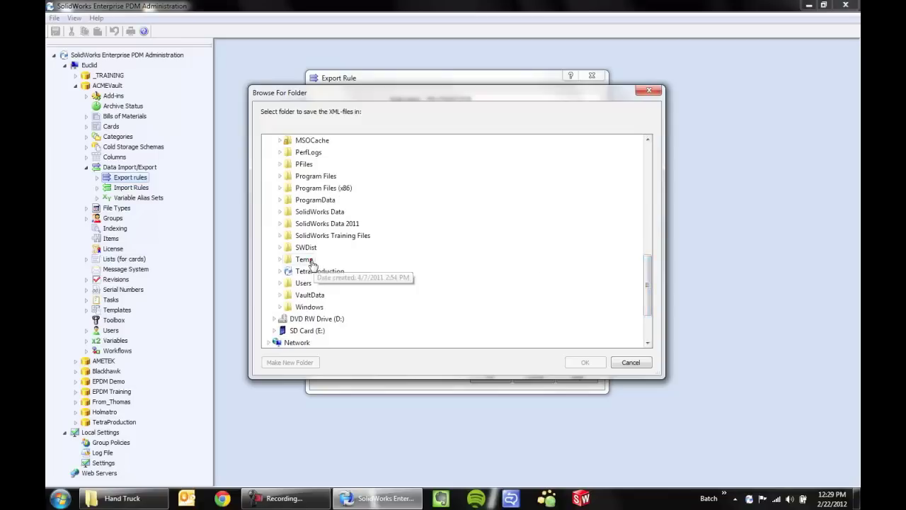
double_click(305, 262)
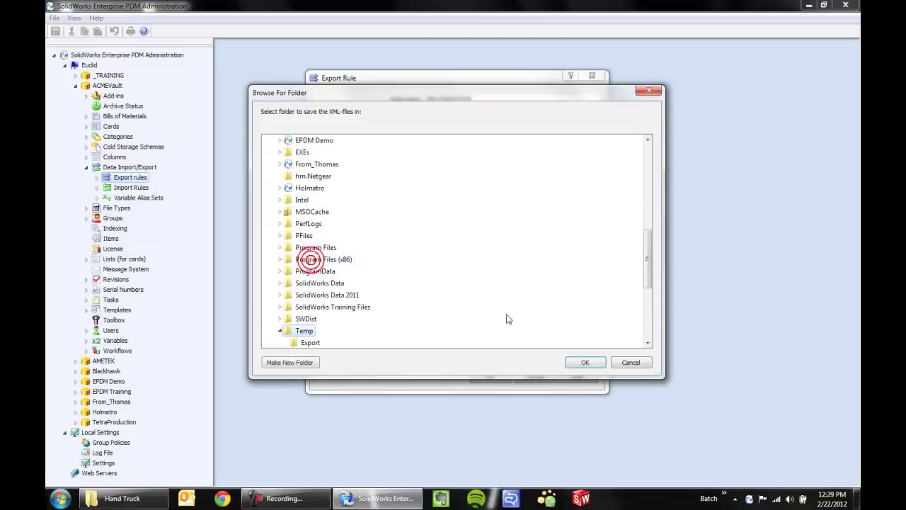
click(585, 363)
click(335, 177)
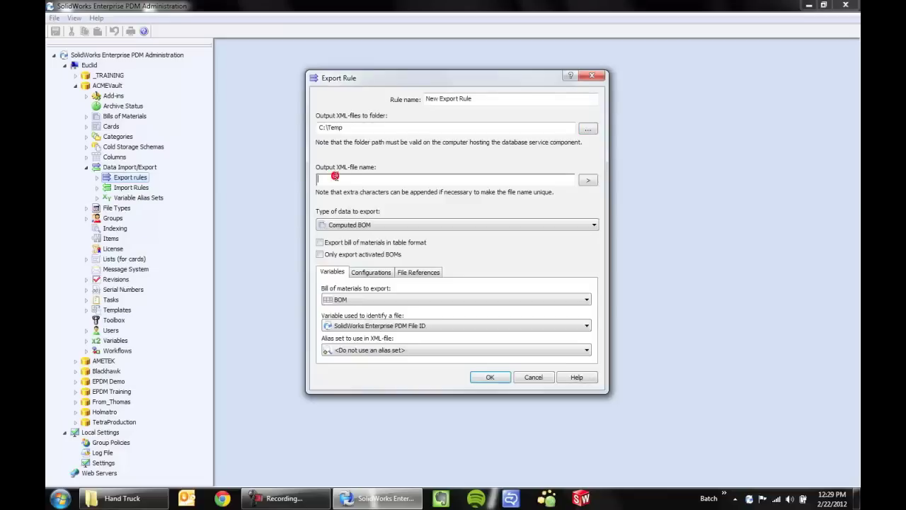
Build the output file name from two-digit Month, Day, File Name and File Type
click(588, 181)
click(608, 207)
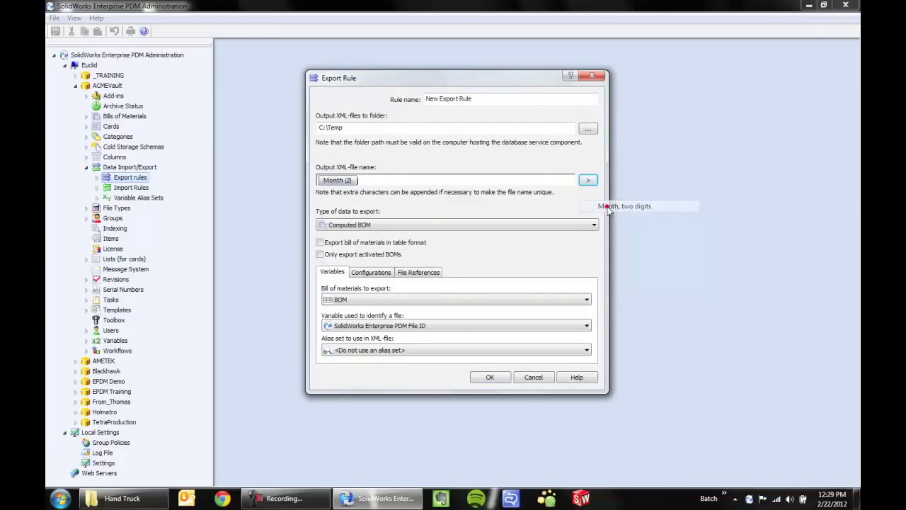
click(589, 181)
click(613, 219)
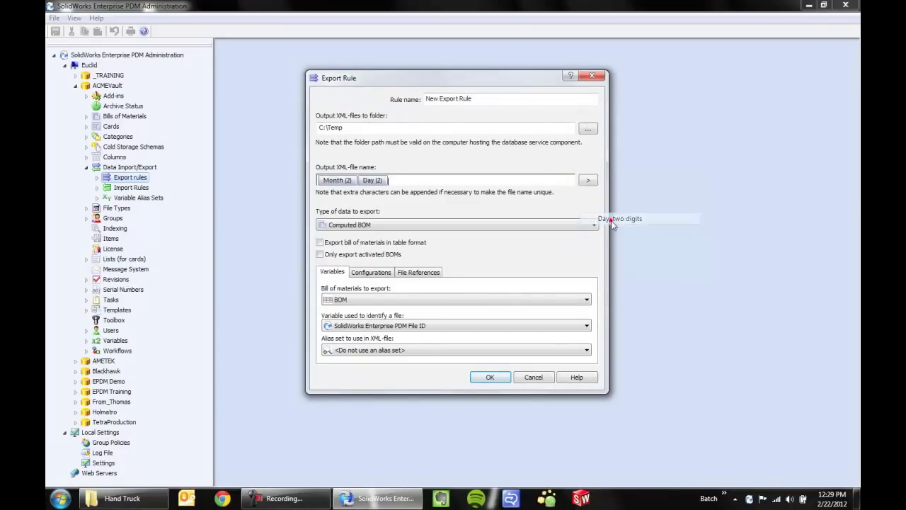
click(588, 180)
click(473, 179)
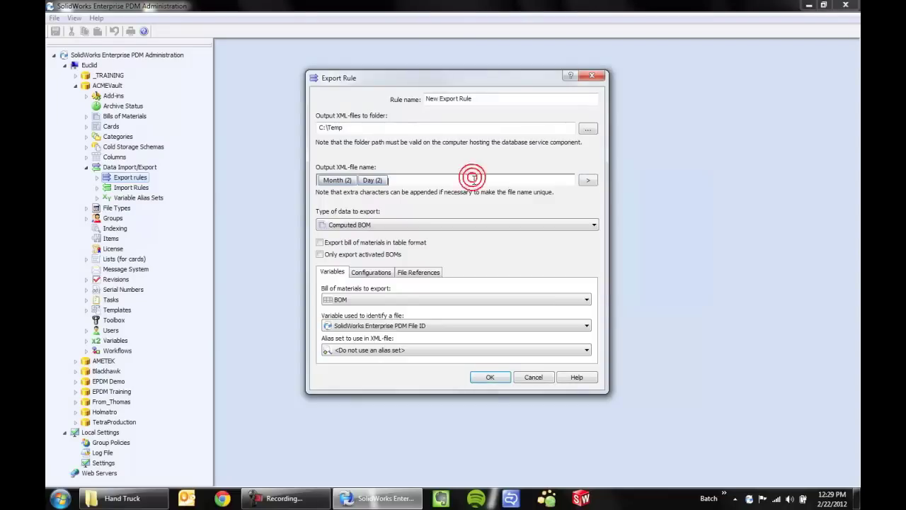
click(588, 180)
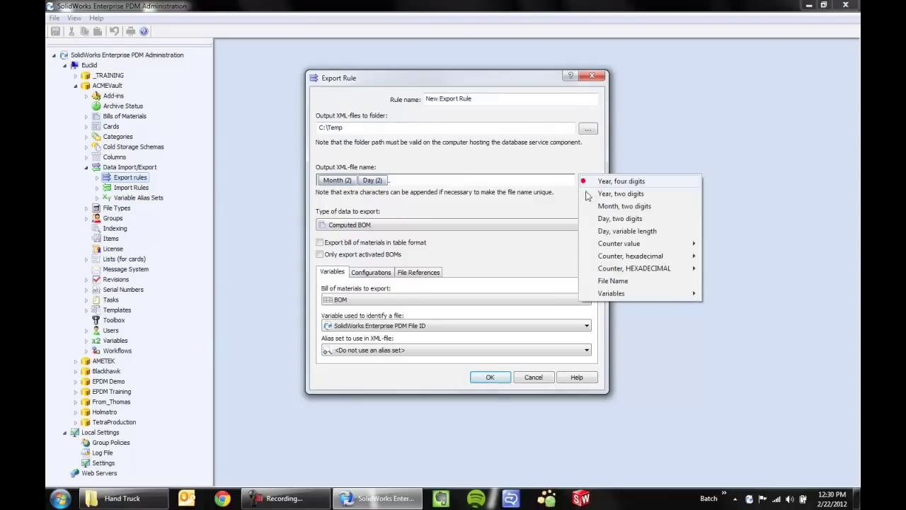
click(612, 280)
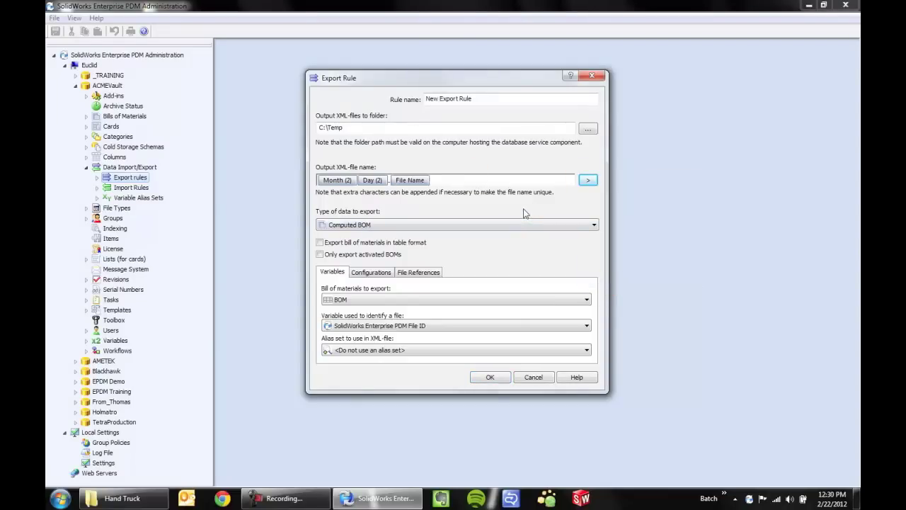
click(589, 180)
mouse_move(618, 296)
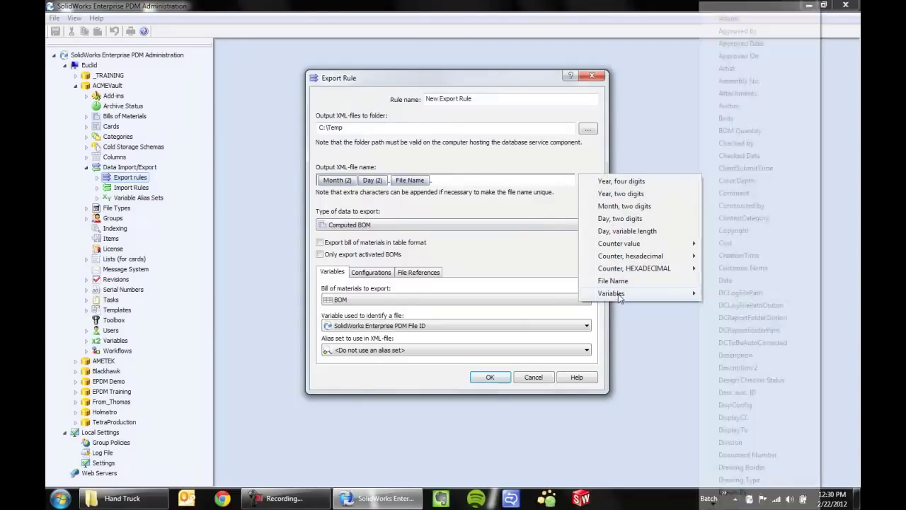
scroll(740, 425, down, 4)
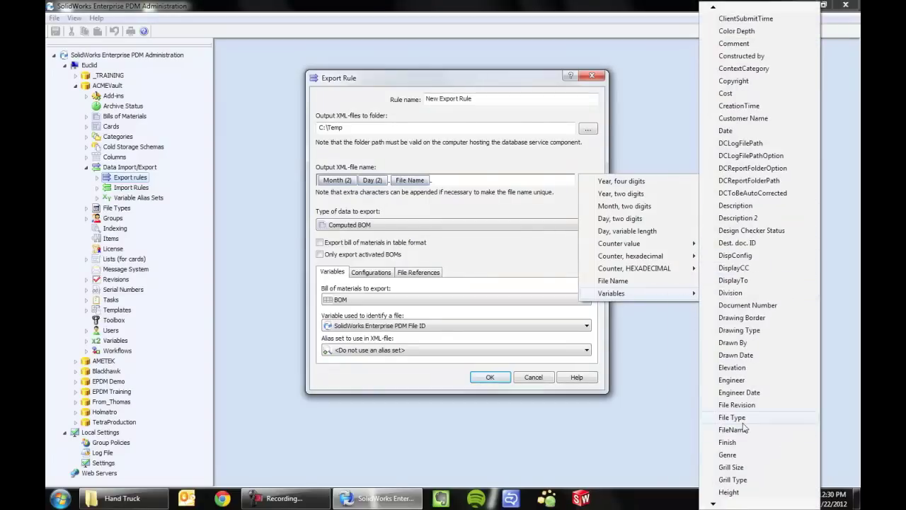
click(742, 419)
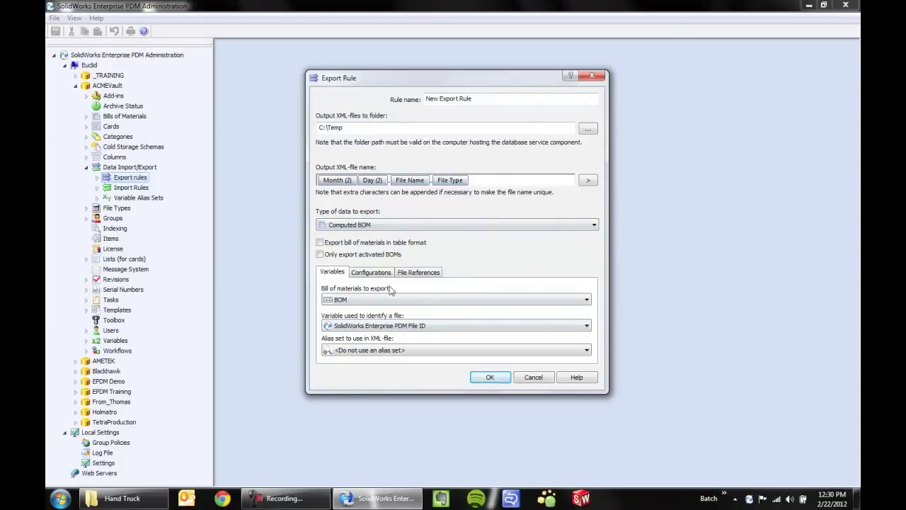
Export the EXPORT FORMAT Computed BOM with where-used references, and save the rule
click(368, 227)
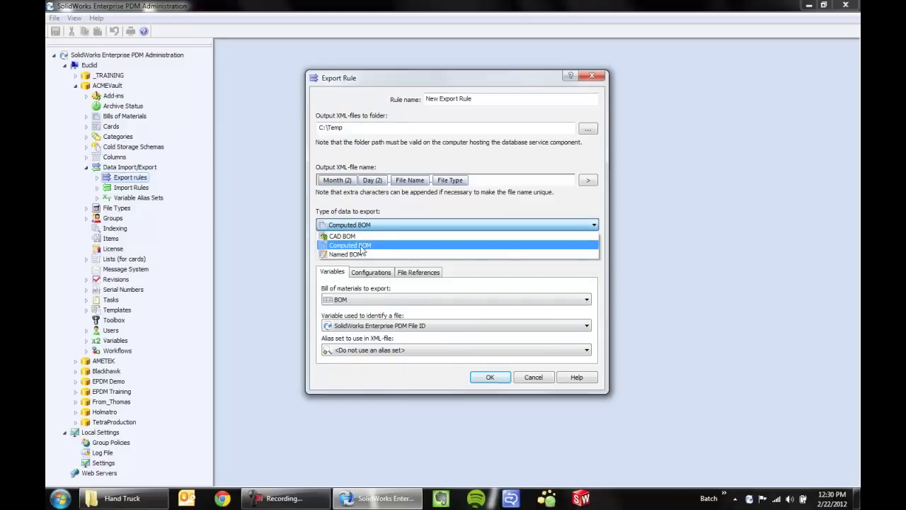
click(361, 246)
click(353, 299)
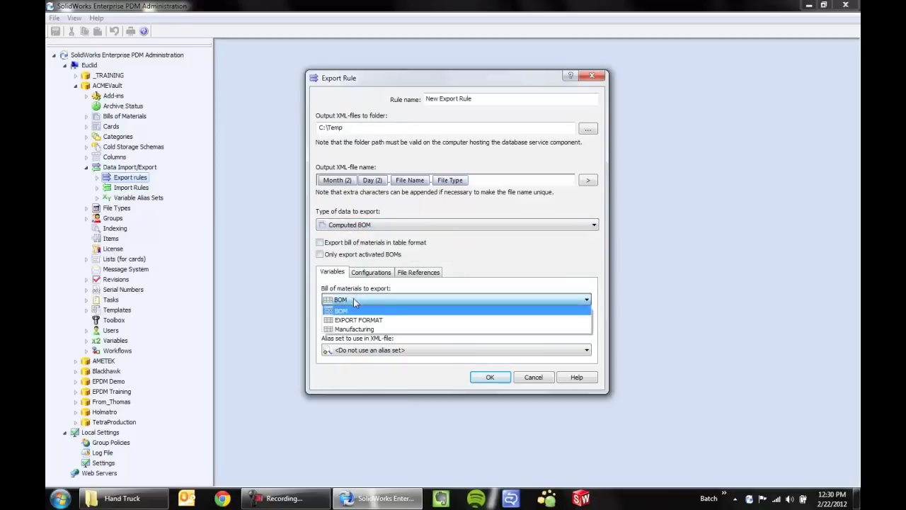
click(358, 323)
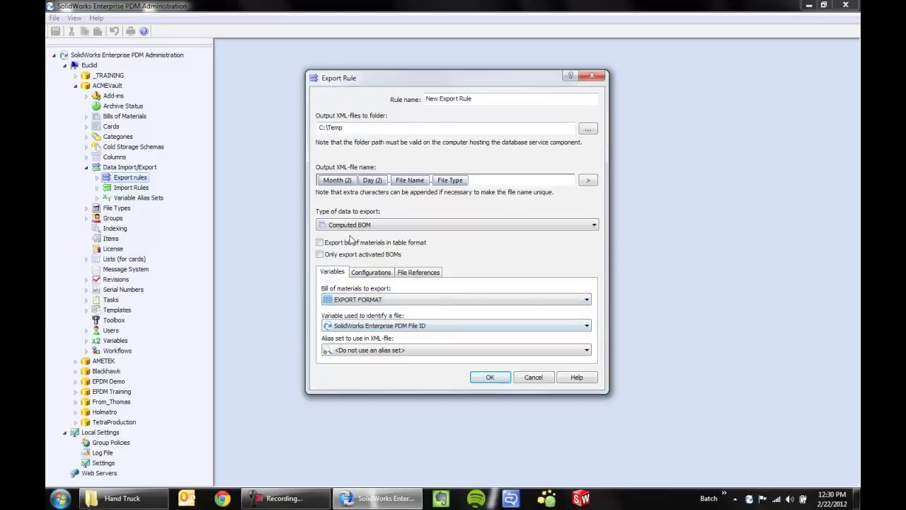
click(373, 273)
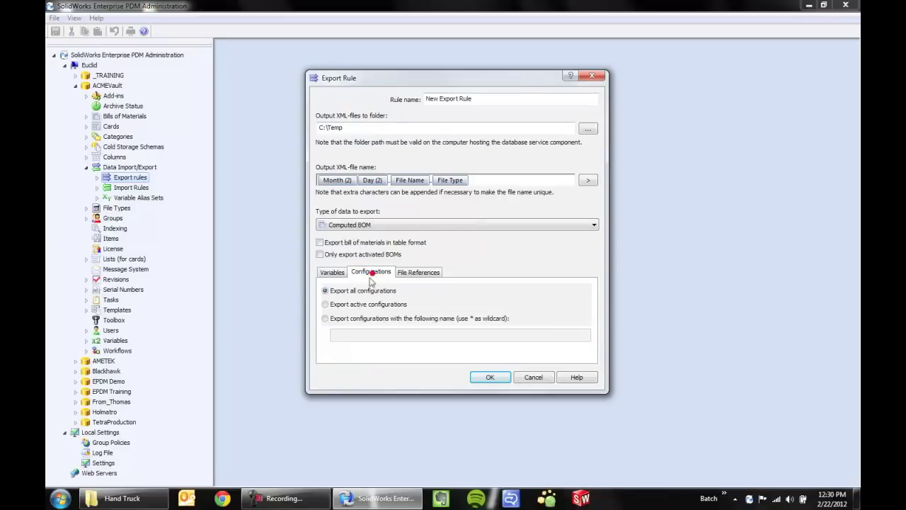
click(423, 274)
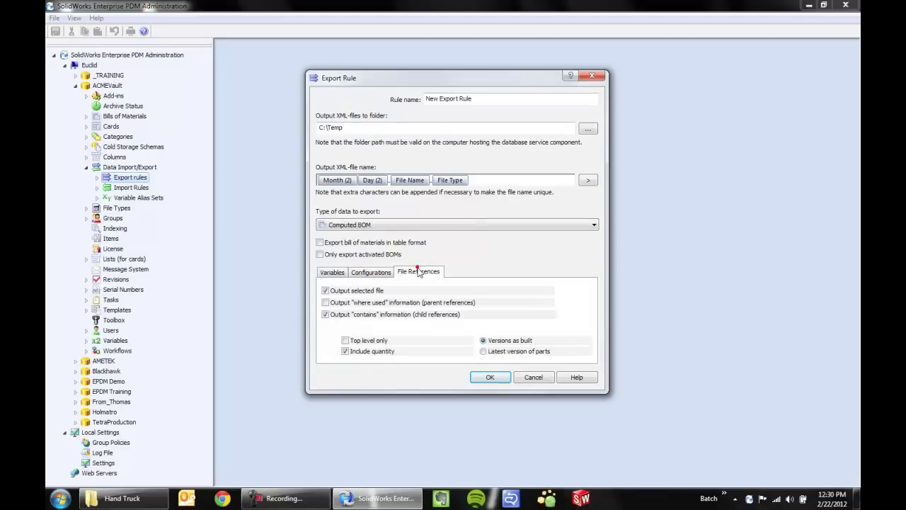
click(326, 303)
click(332, 272)
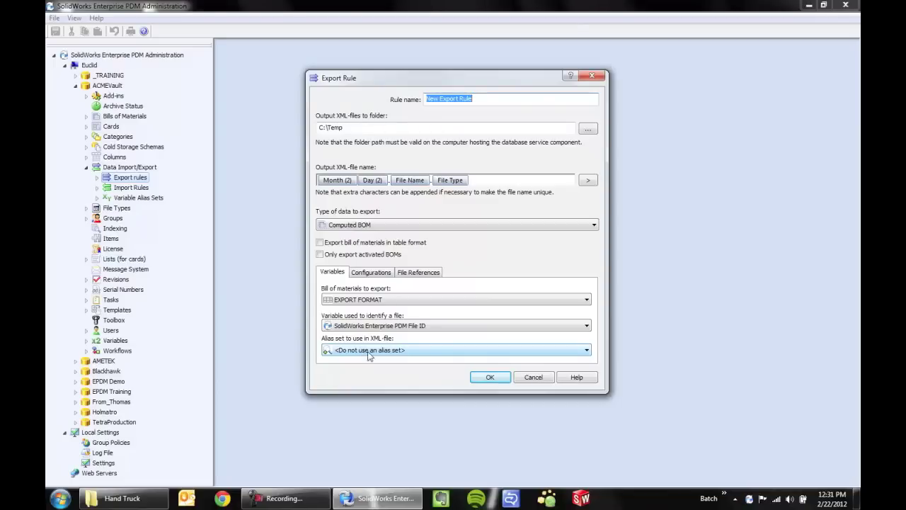
click(488, 378)
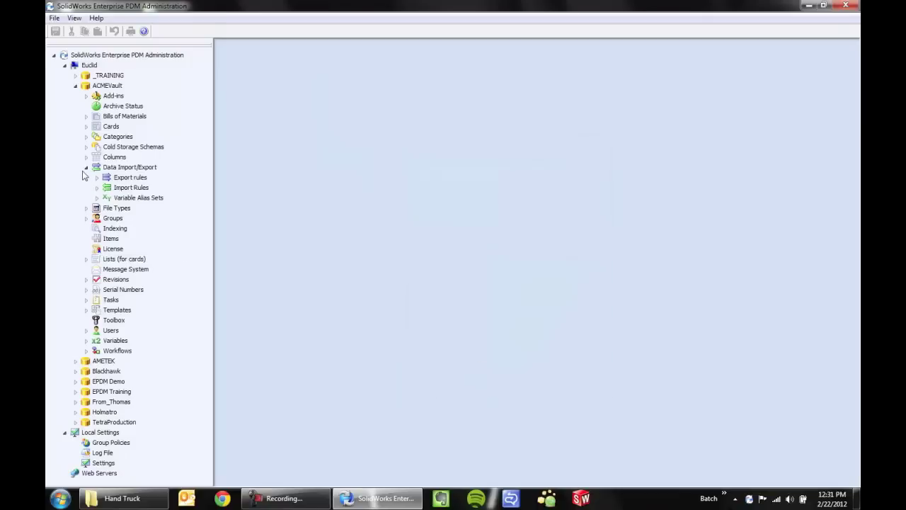
right_click(120, 198)
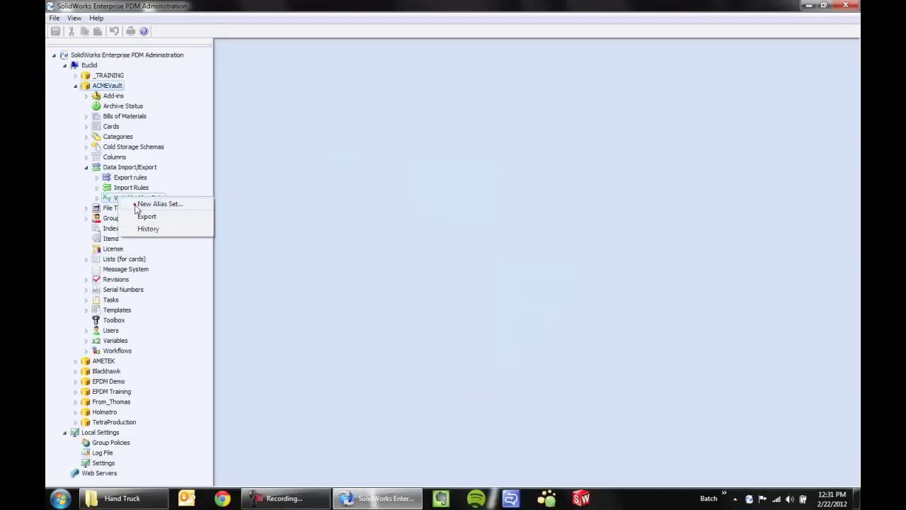
click(140, 203)
click(392, 222)
scroll(442, 386, down, 12)
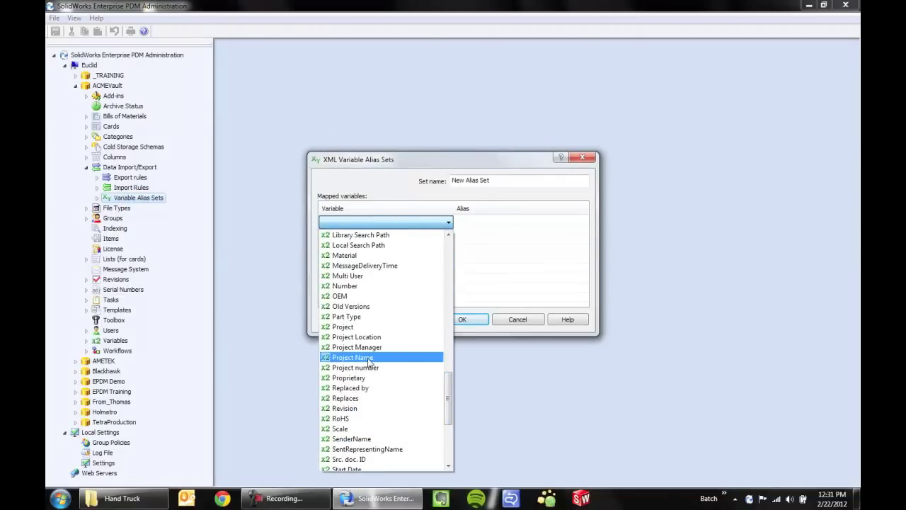
click(369, 358)
click(461, 221)
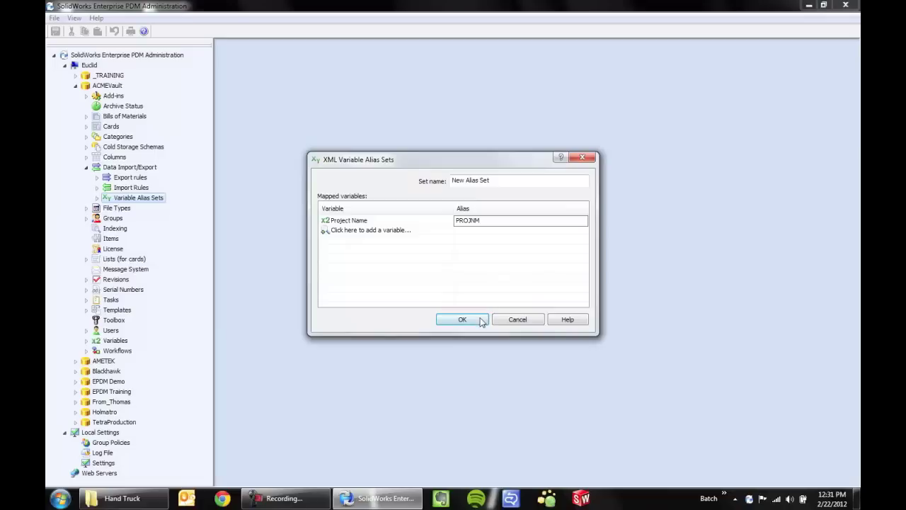
click(518, 320)
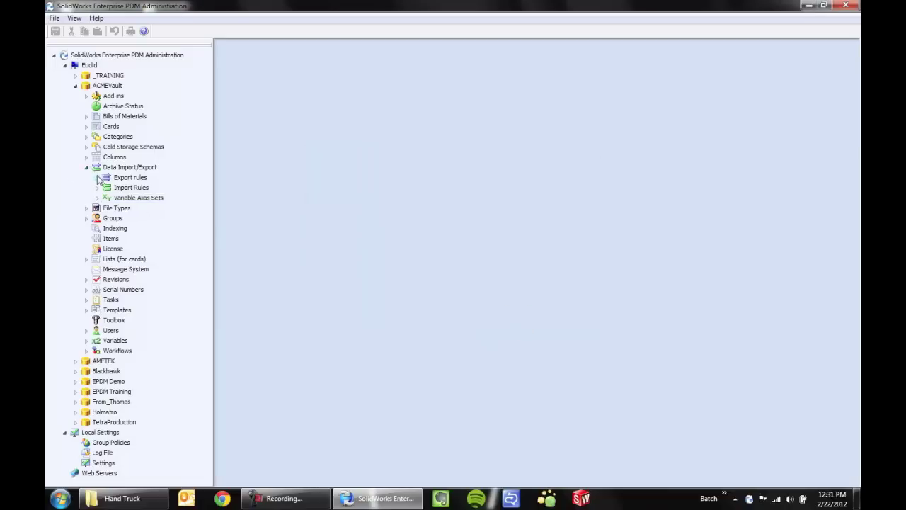
Rename the New Export Rule to EXPORT TEST and save it
click(97, 177)
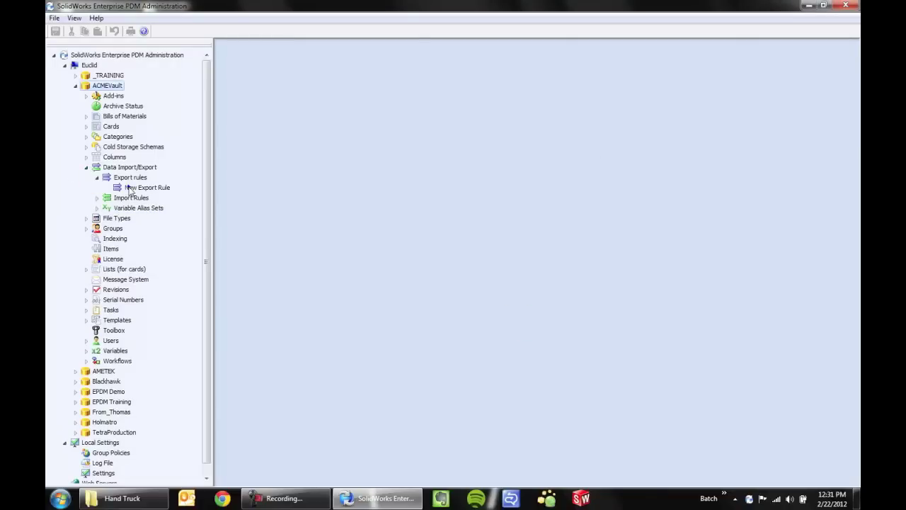
right_click(130, 188)
click(154, 200)
drag(258, 84, 497, 86)
text(EXPORT TEST)
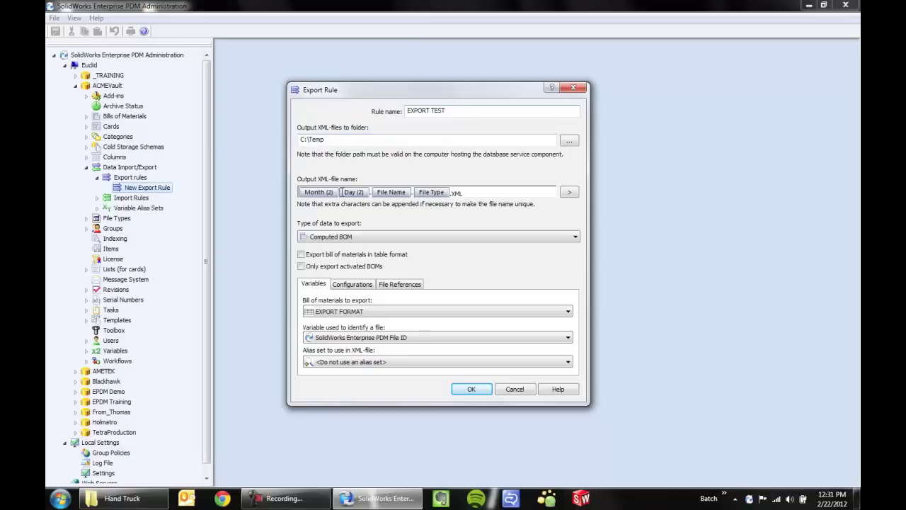
click(473, 389)
click(95, 174)
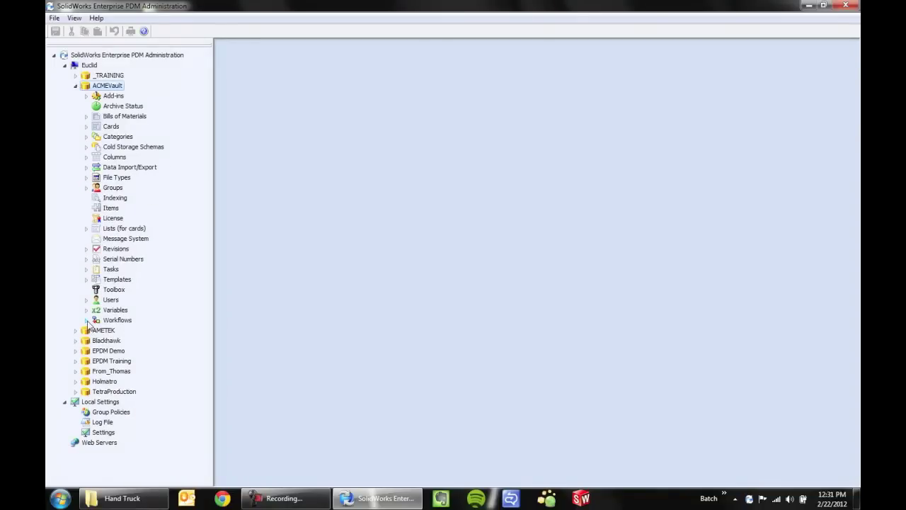
Add an 'Export data to XML' action to CAD Files Workflow's Approved transition
click(86, 320)
double_click(140, 330)
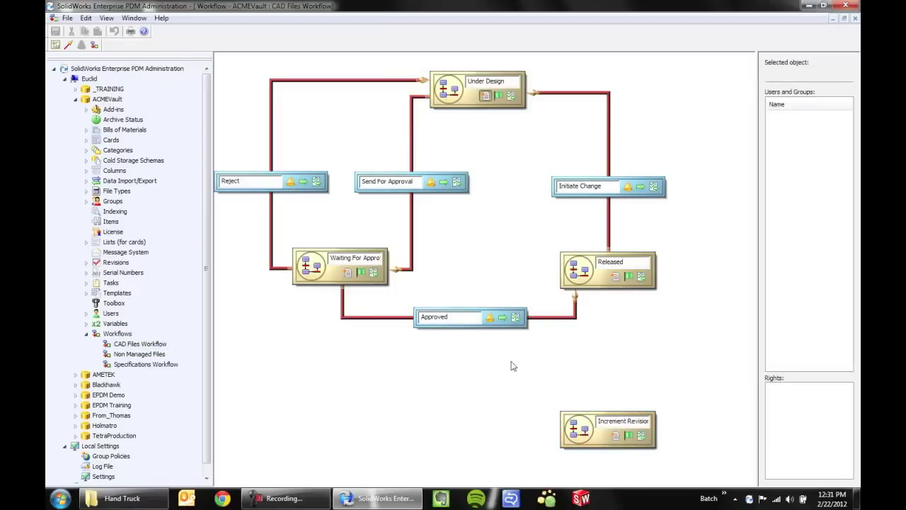
click(516, 318)
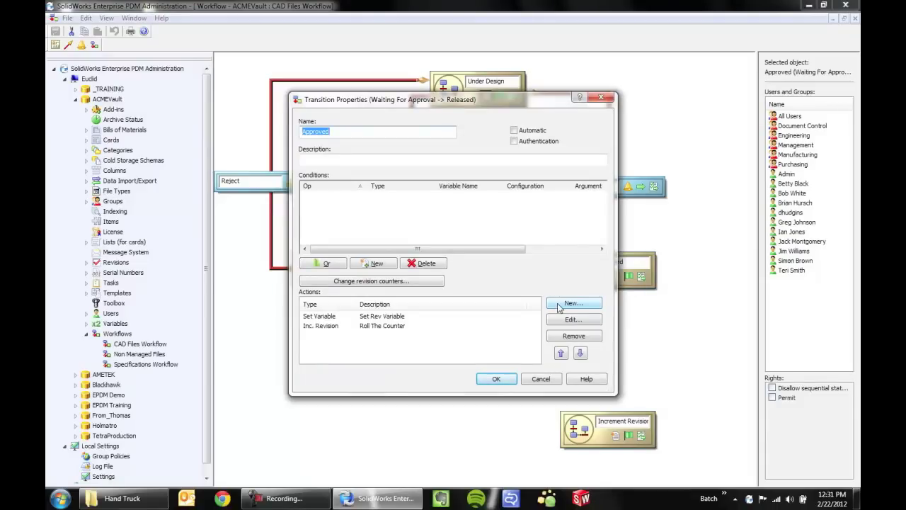
click(559, 306)
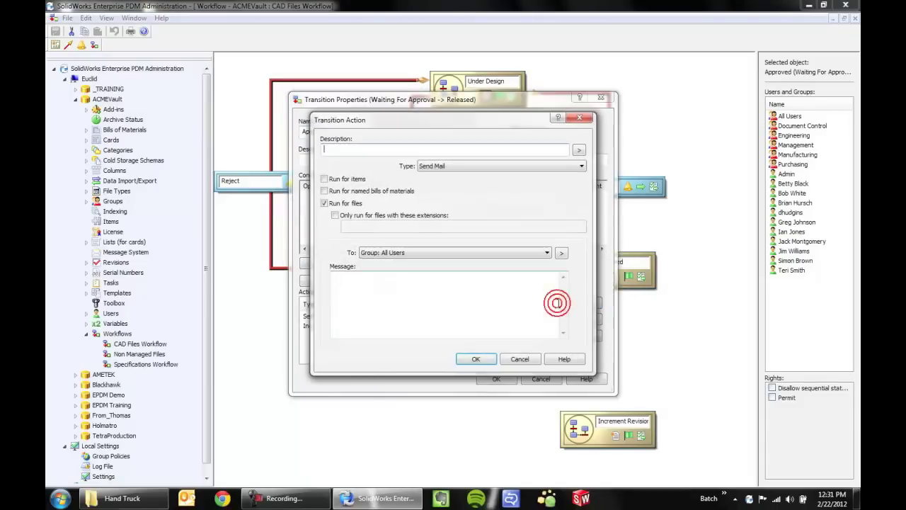
click(542, 166)
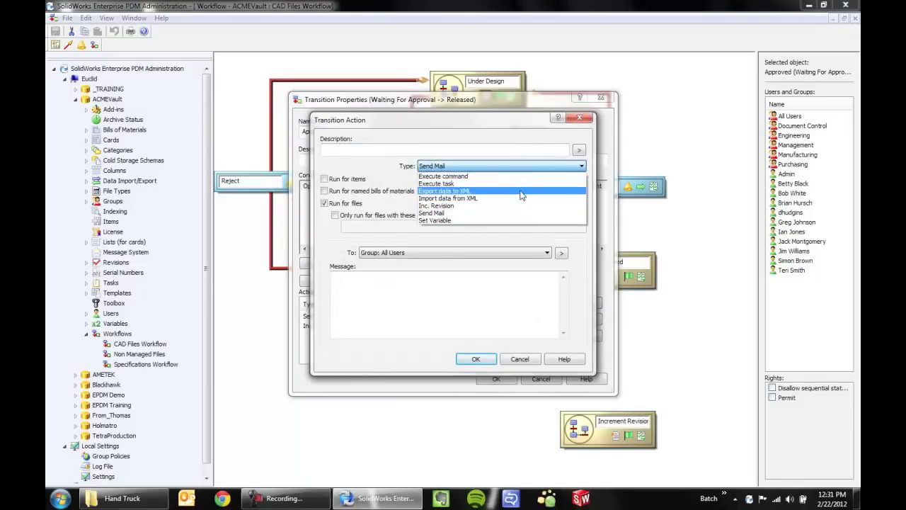
click(522, 191)
Describe the action as 'SEND DATA TO DOWNSTREAM APP', confirm, and save and close the workflow
click(397, 149)
text(SEND DATA TO DOWNSTREAM APP)
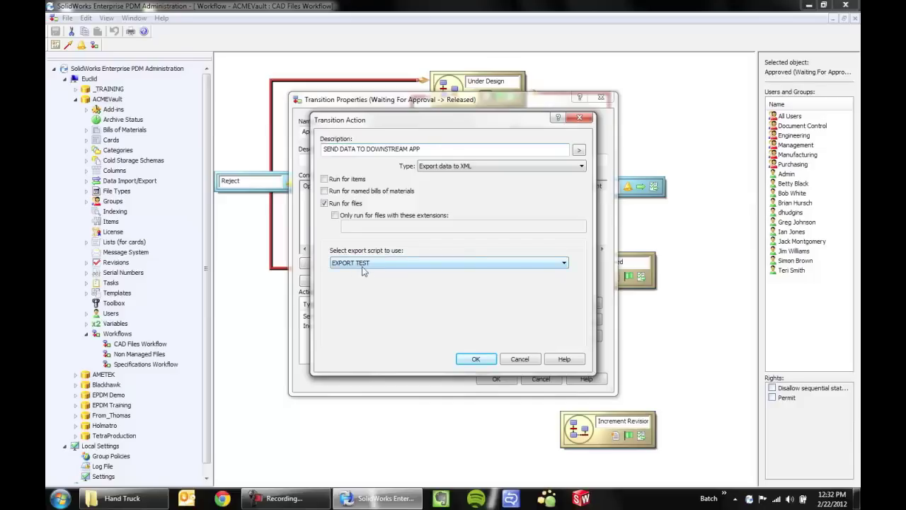
click(477, 359)
click(497, 379)
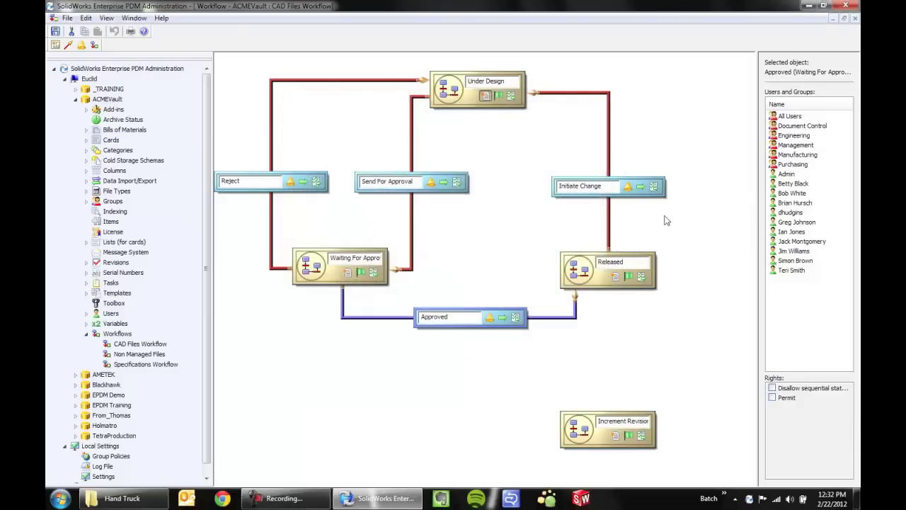
click(55, 32)
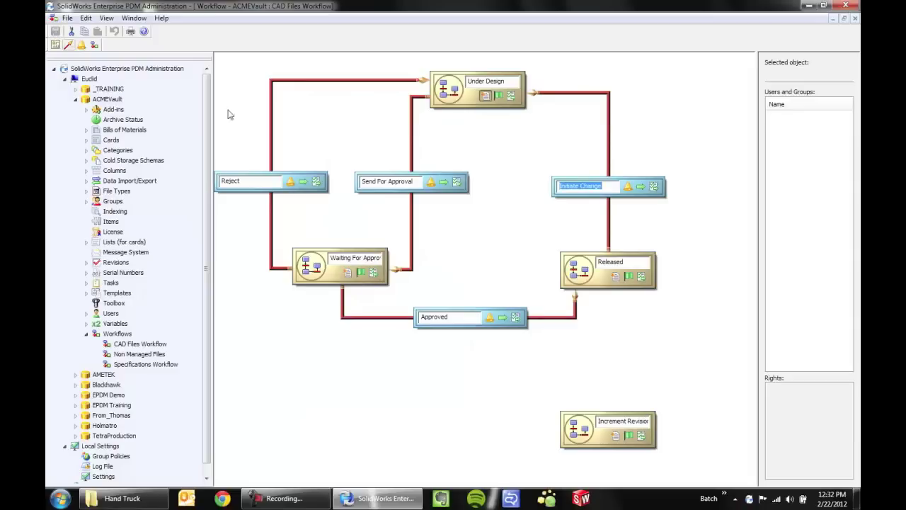
click(856, 19)
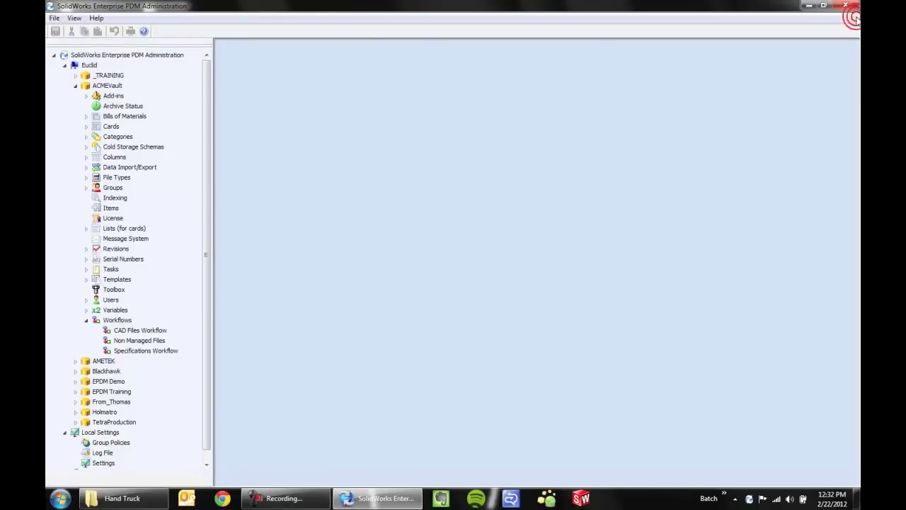
In the vault window, take Frame_&.SLDDRW through the Initiate Change transition
click(809, 5)
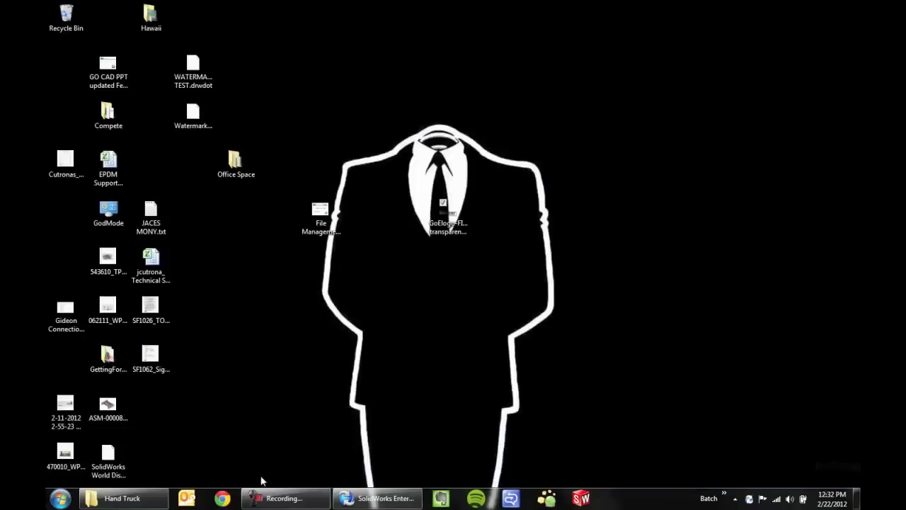
click(121, 497)
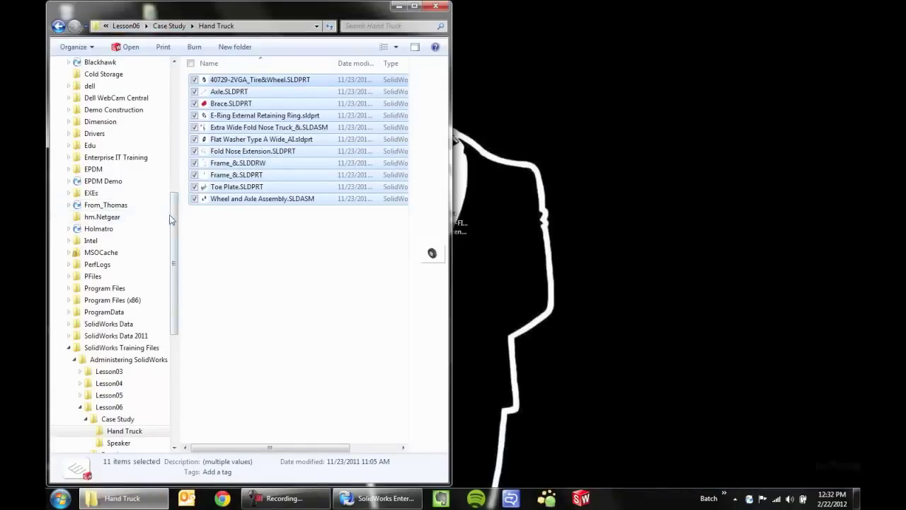
scroll(170, 219, up, 4)
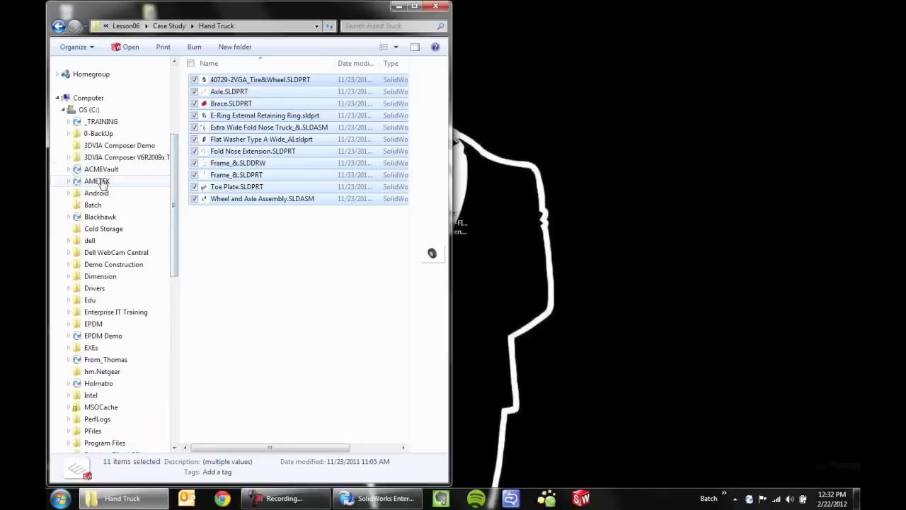
click(98, 169)
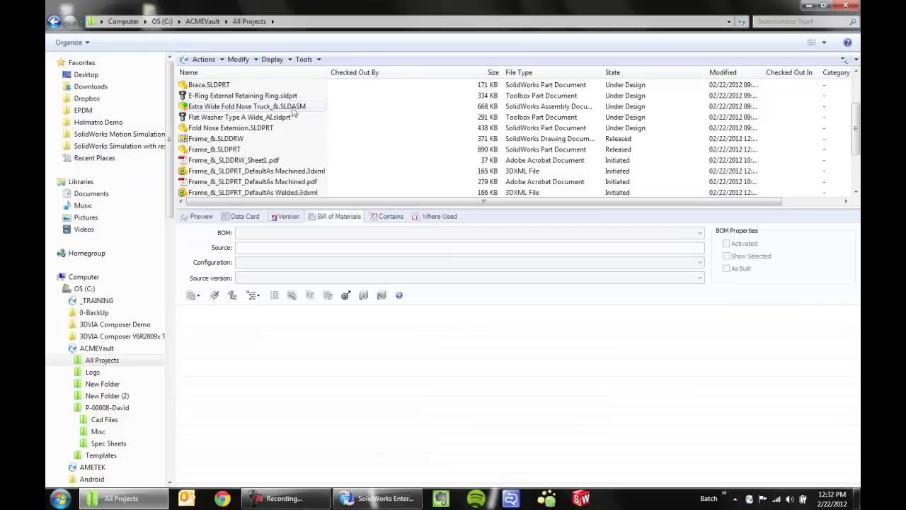
right_click(221, 138)
mouse_move(371, 338)
click(421, 337)
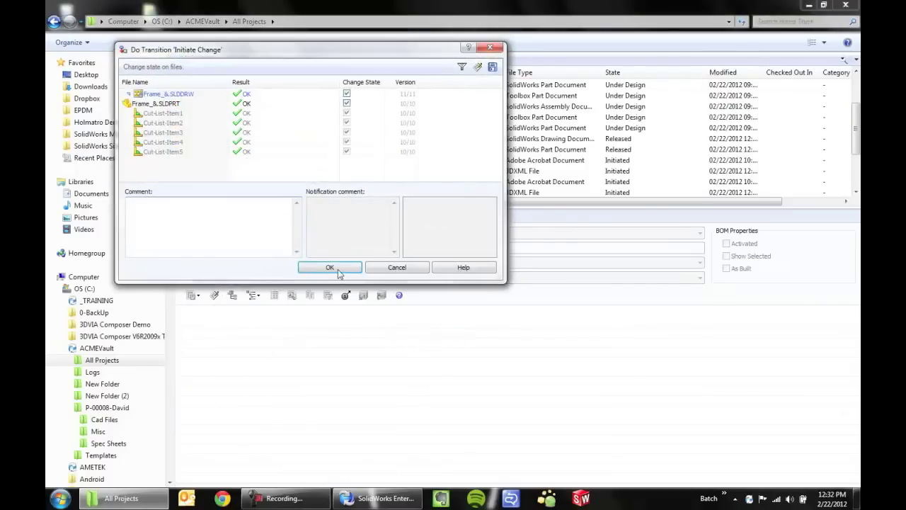
click(330, 268)
Send Frame_&.SLDDRW for approval and approve it, then return to Administration
right_click(219, 138)
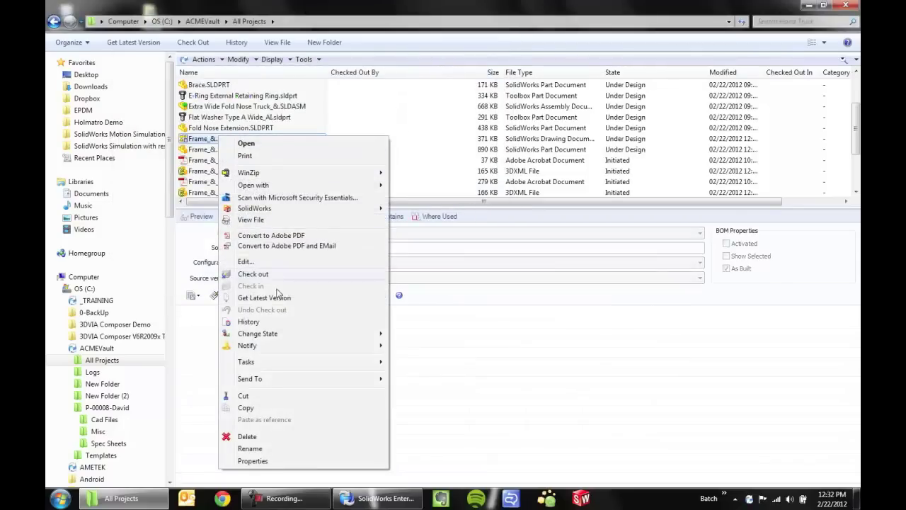
mouse_move(326, 334)
click(405, 334)
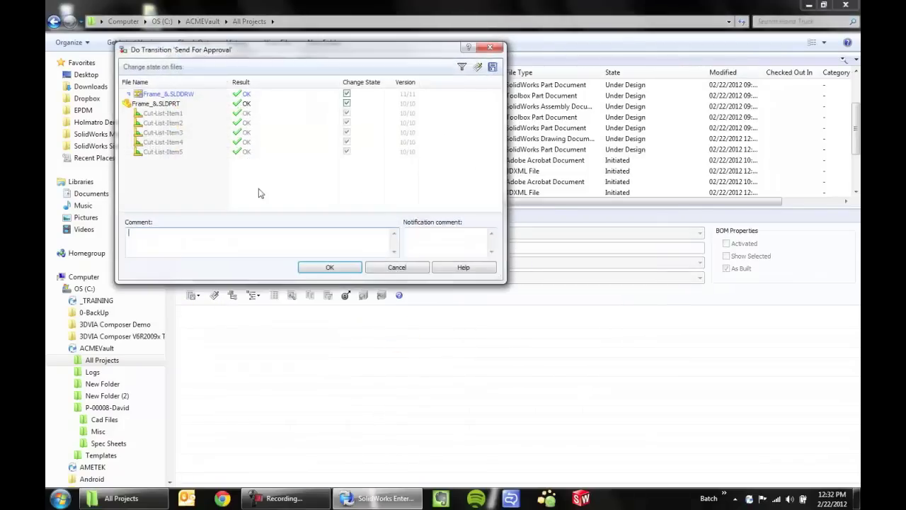
click(330, 268)
right_click(207, 139)
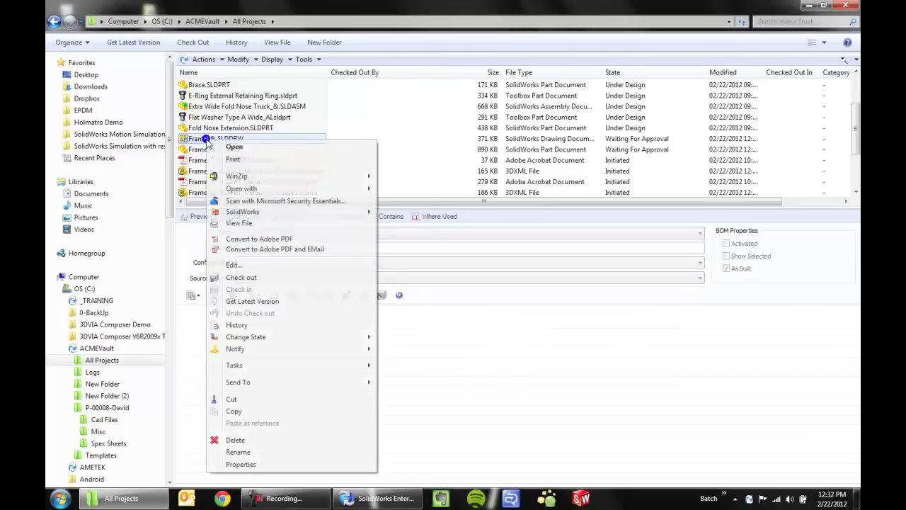
mouse_move(361, 342)
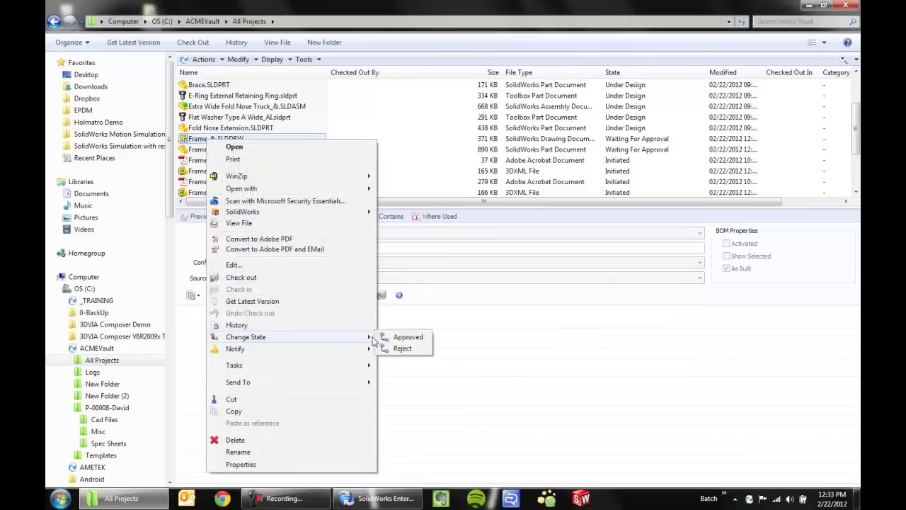
click(390, 336)
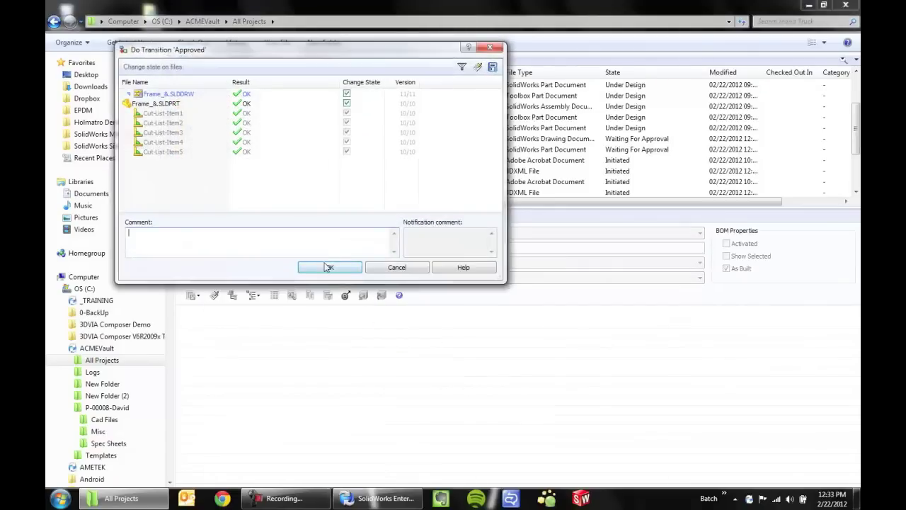
click(323, 269)
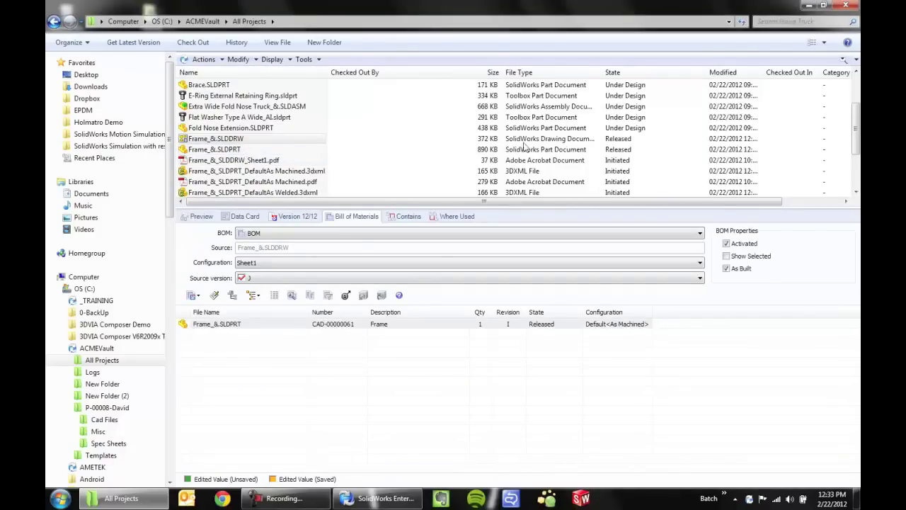
click(376, 498)
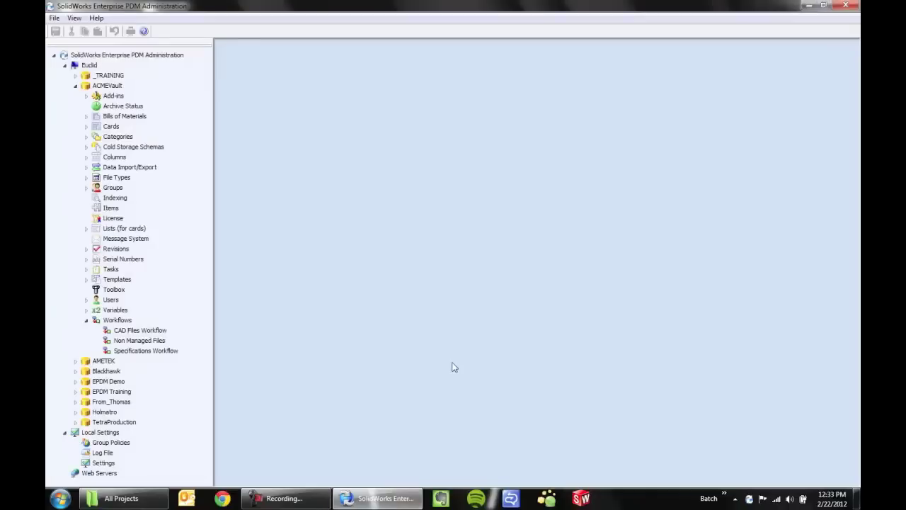
Check CAD Files Workflow, exit Administration, and browse to the C: drive in Explorer
double_click(134, 331)
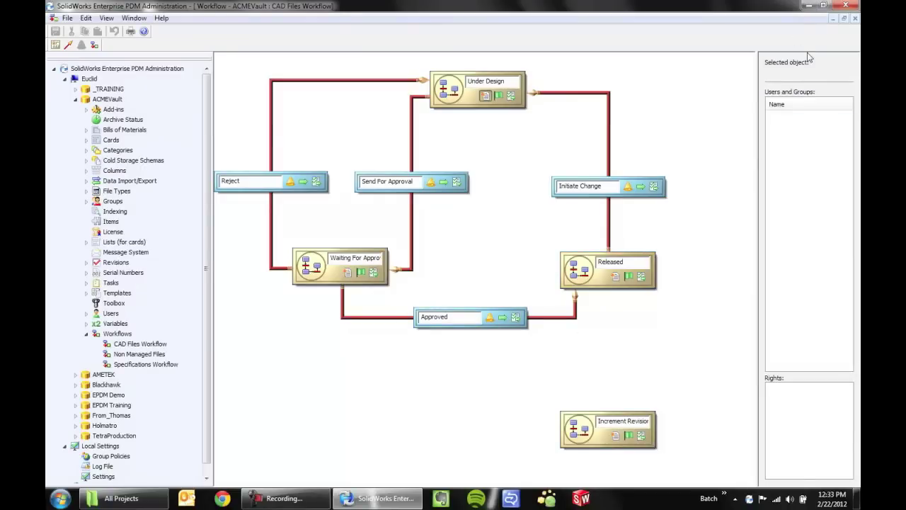
click(852, 6)
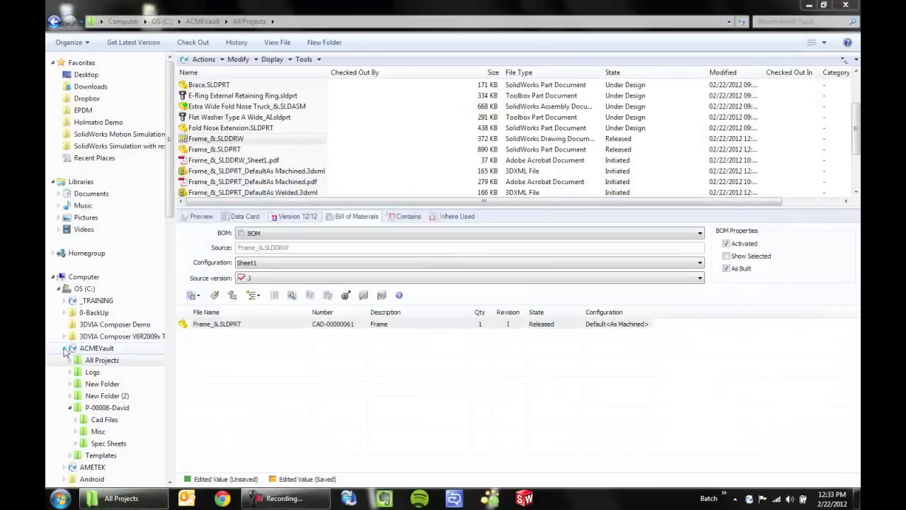
click(66, 350)
click(64, 277)
Open 0222-Frame_&-Manufactured.XML from C:\Temp in Internet Explorer to view Frame's Description, Revision and Number
click(74, 288)
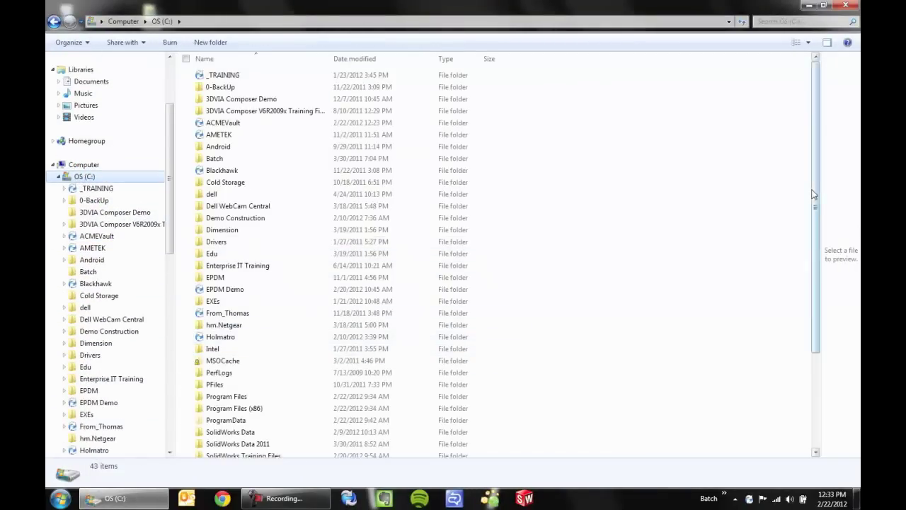
scroll(814, 193, down, 4)
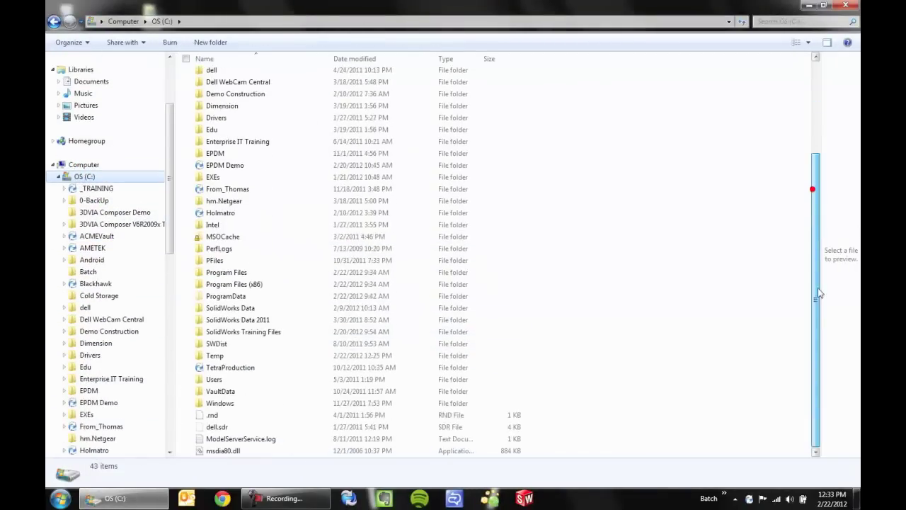
double_click(243, 359)
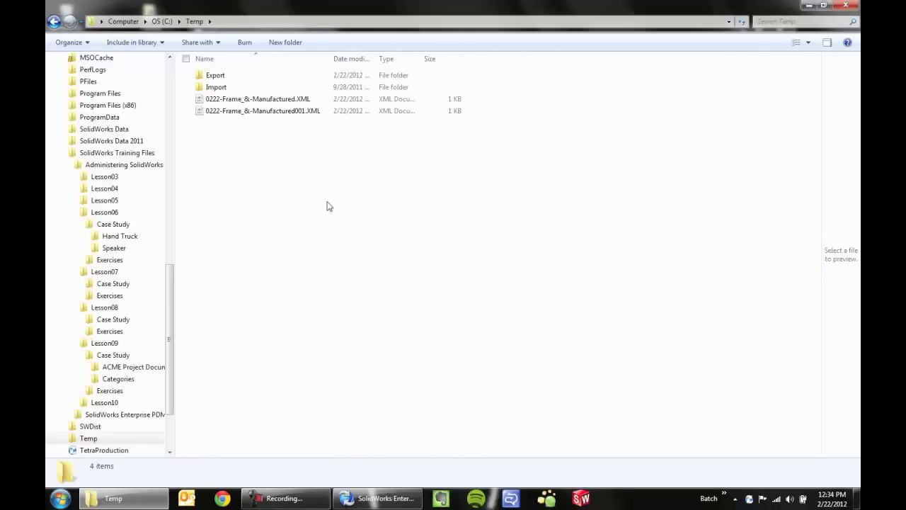
double_click(219, 99)
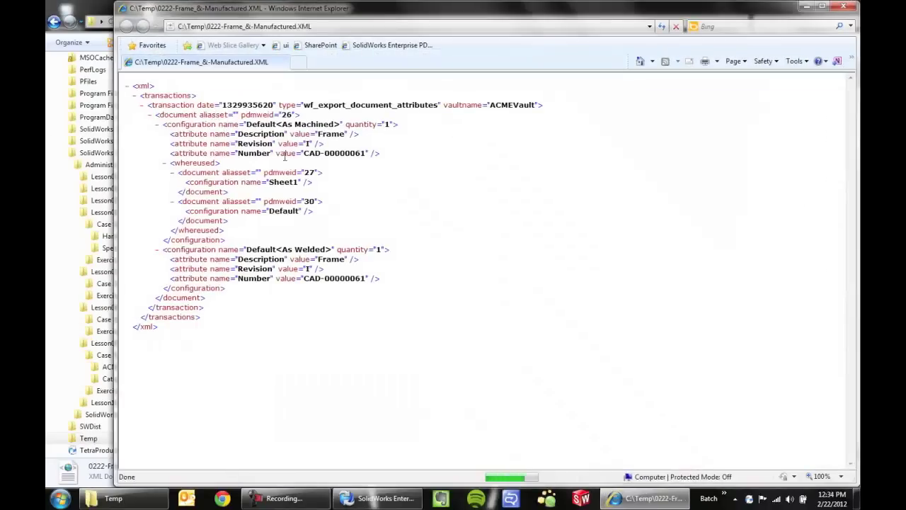